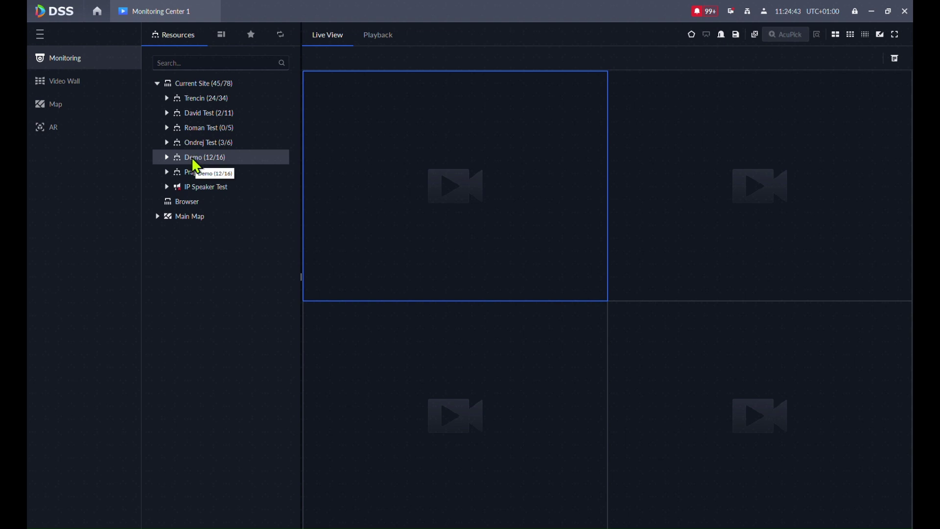
- Play the Trencin › 22 Front Gate channel live in the top-left window, then go home
click(166, 100)
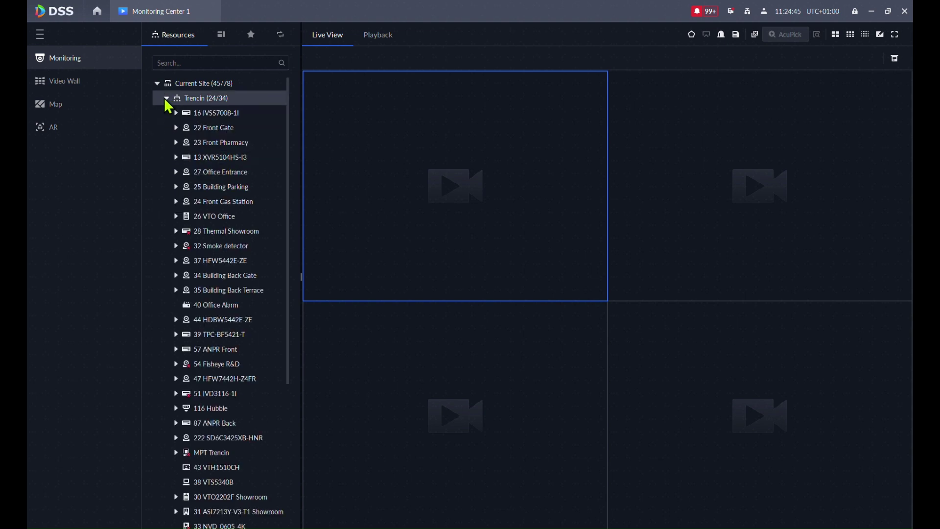
click(176, 127)
mouse_move(205, 146)
drag(204, 146, 447, 189)
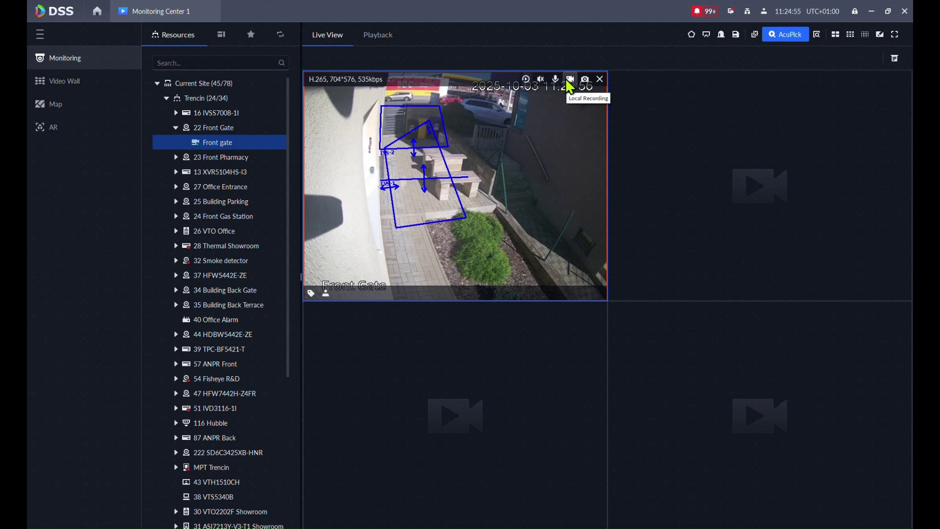
right_click(474, 142)
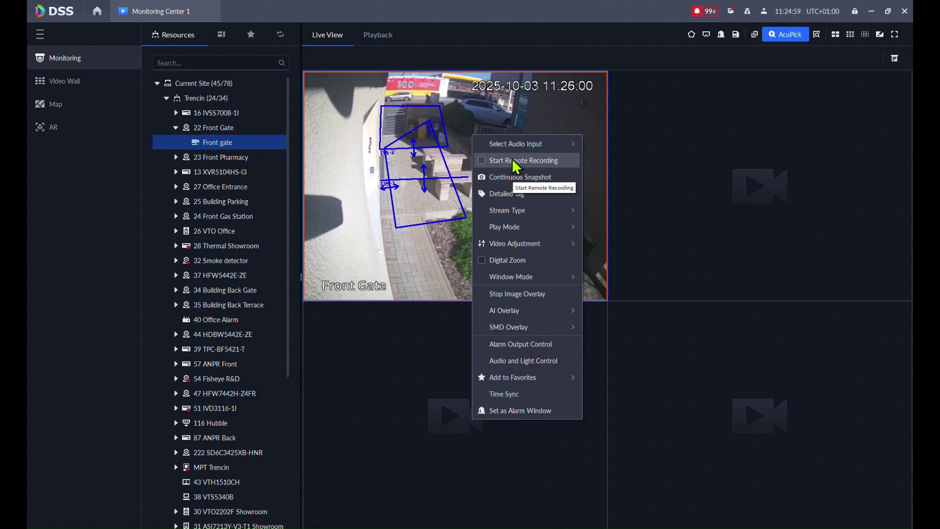
click(95, 11)
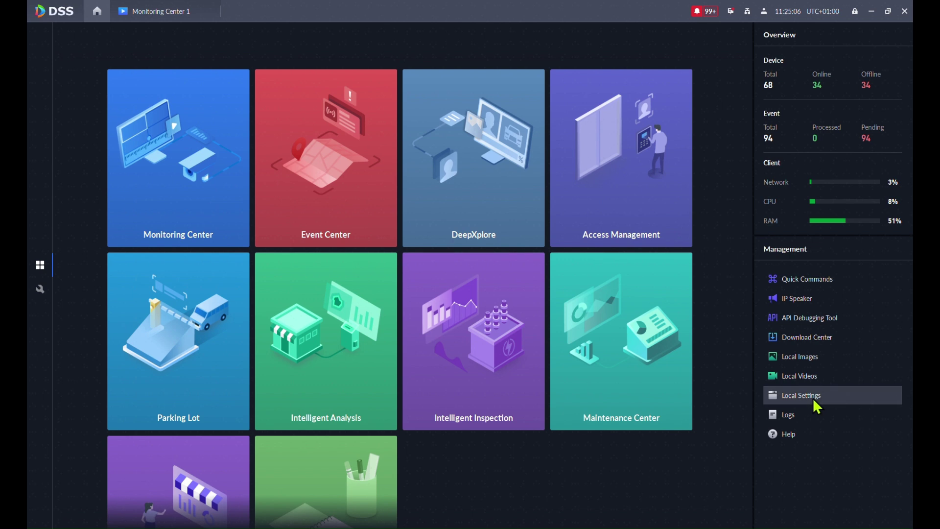
- Open Local Settings from Management in its own tab, then return to the home dashboard
click(812, 396)
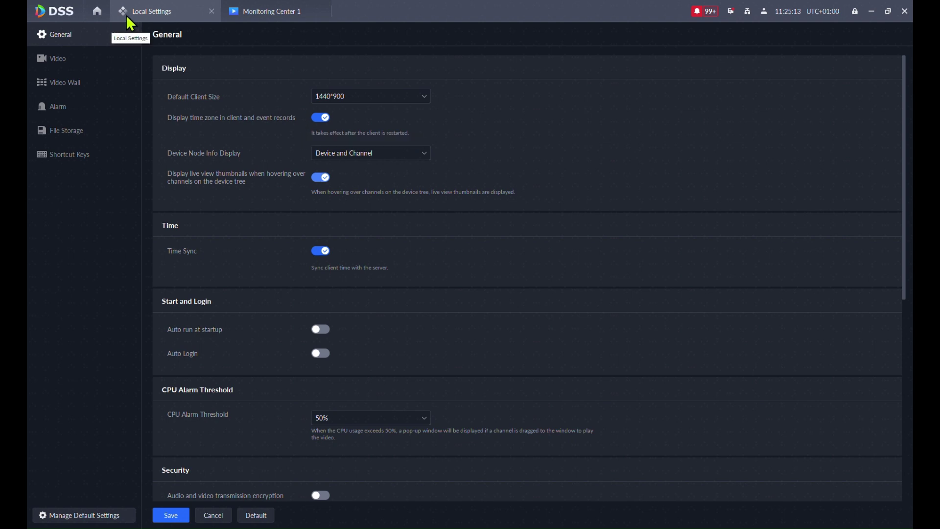
click(97, 11)
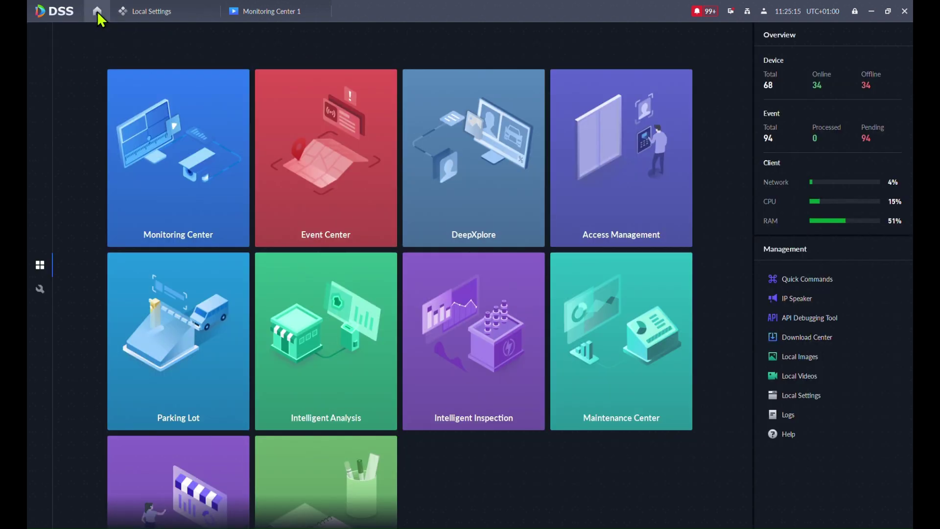
- From System Configuration › User, add a new role named 'Webinar' in Role Management
click(40, 288)
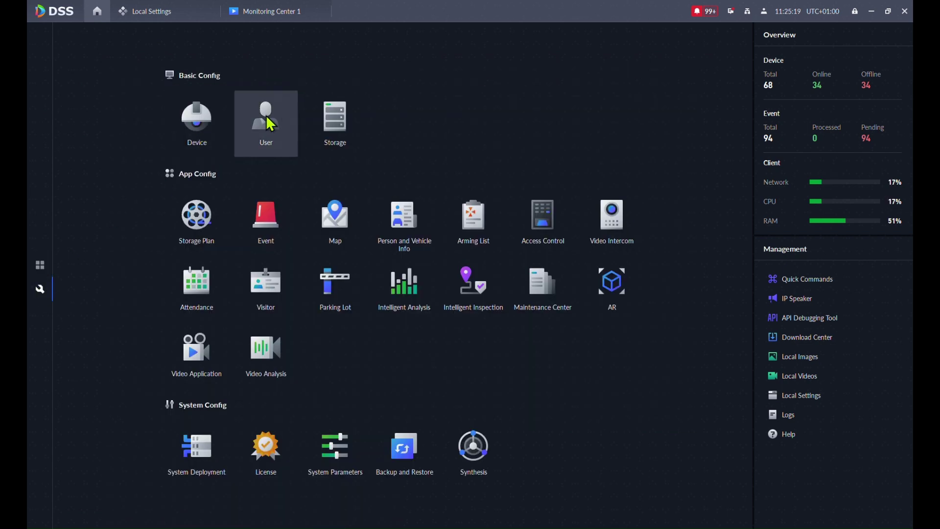
click(268, 122)
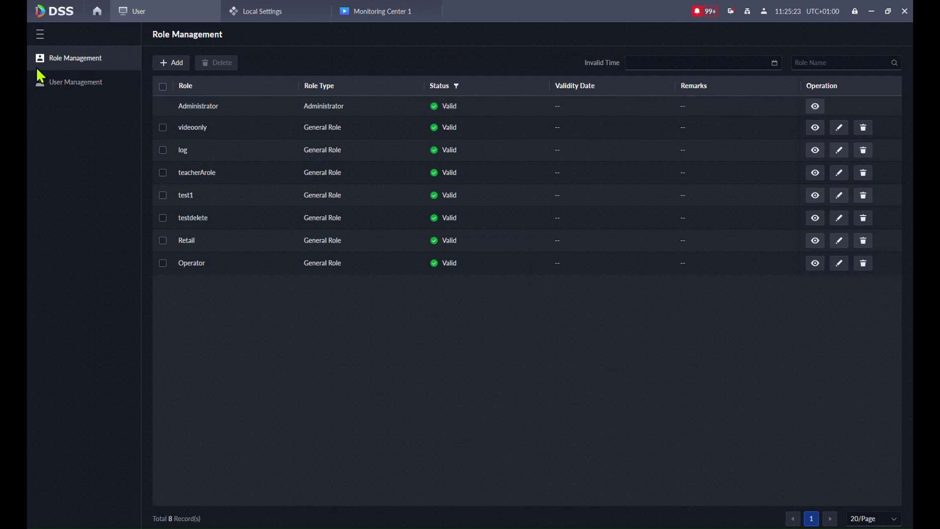
click(176, 64)
click(199, 108)
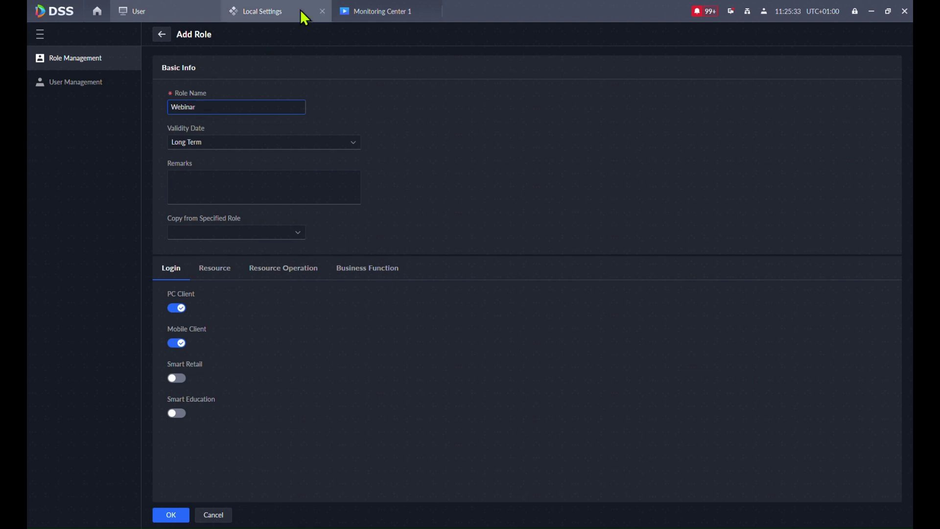
- Keep the Webinar role's validity as Long Term, copy no existing role, and return home
click(216, 143)
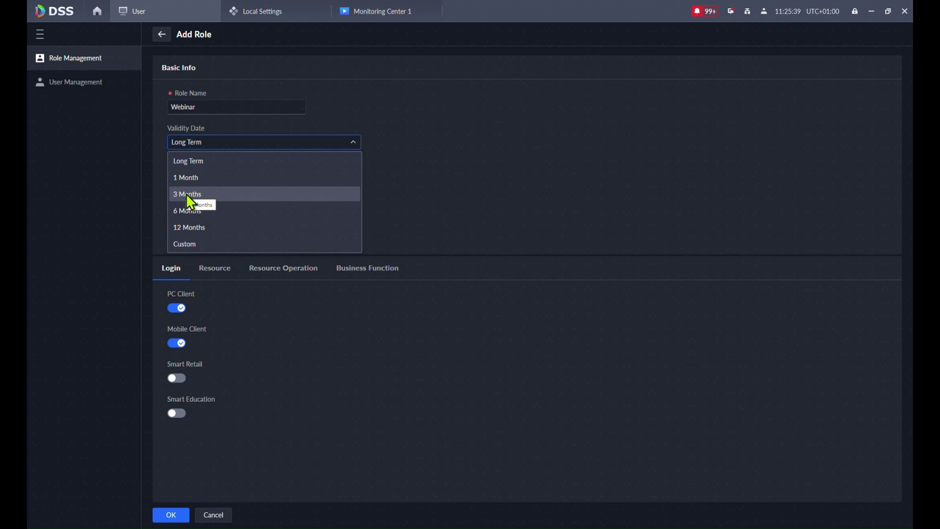
click(484, 94)
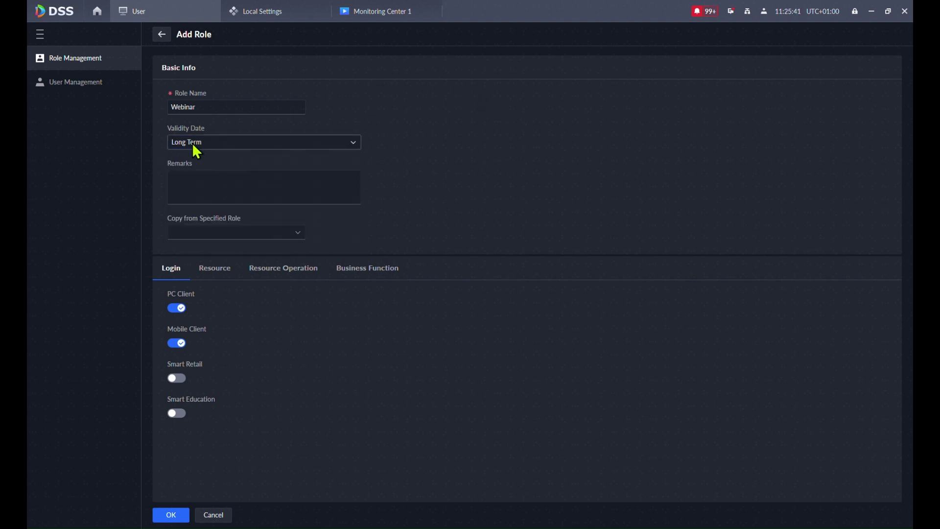
click(210, 235)
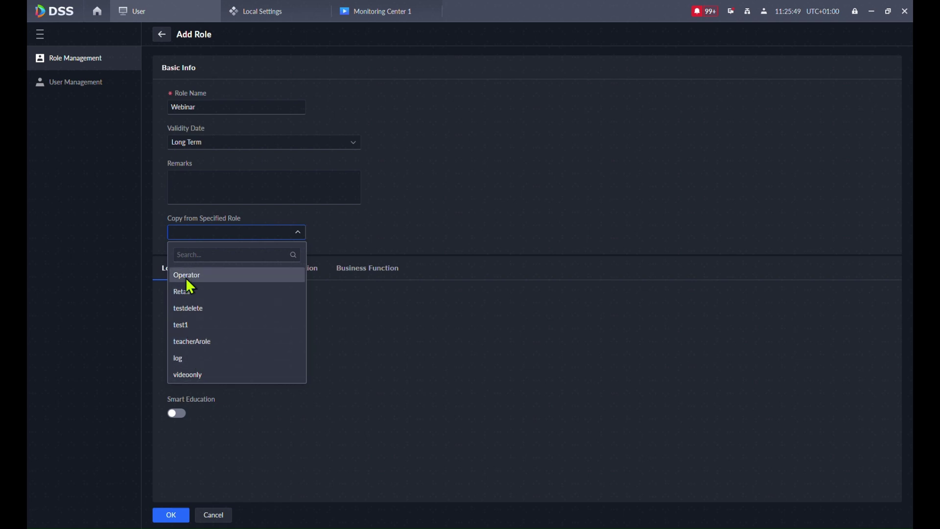
click(224, 230)
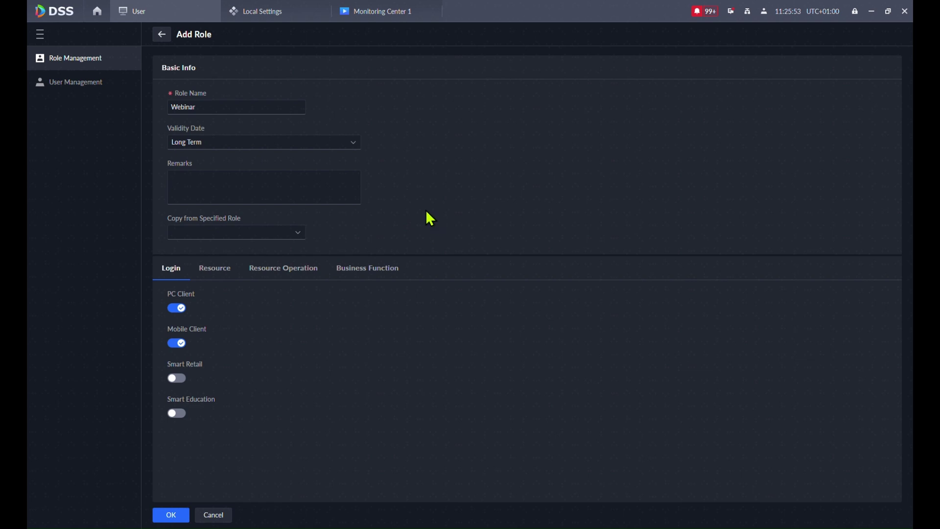
click(95, 13)
- Browse the home module tiles, then go through Monitoring Center 1 back to the Add Role form
click(40, 266)
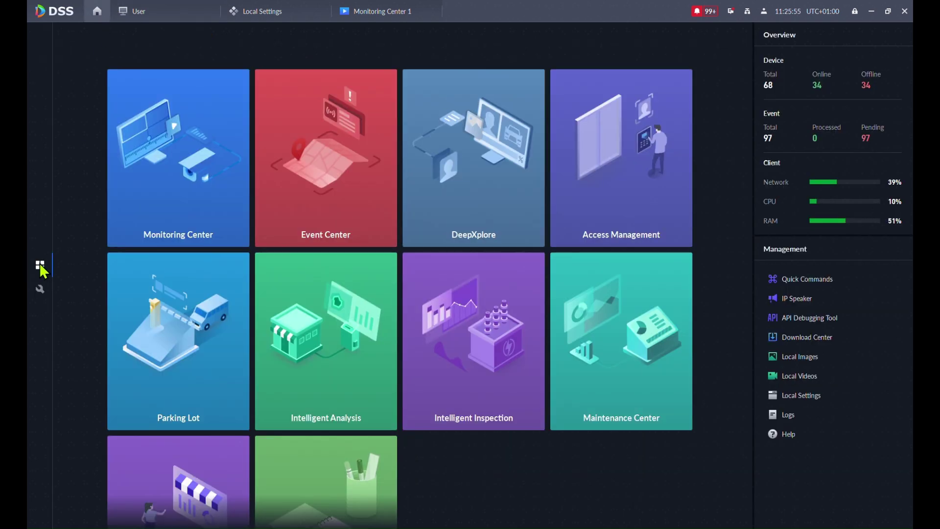
scroll(346, 389, down, 3)
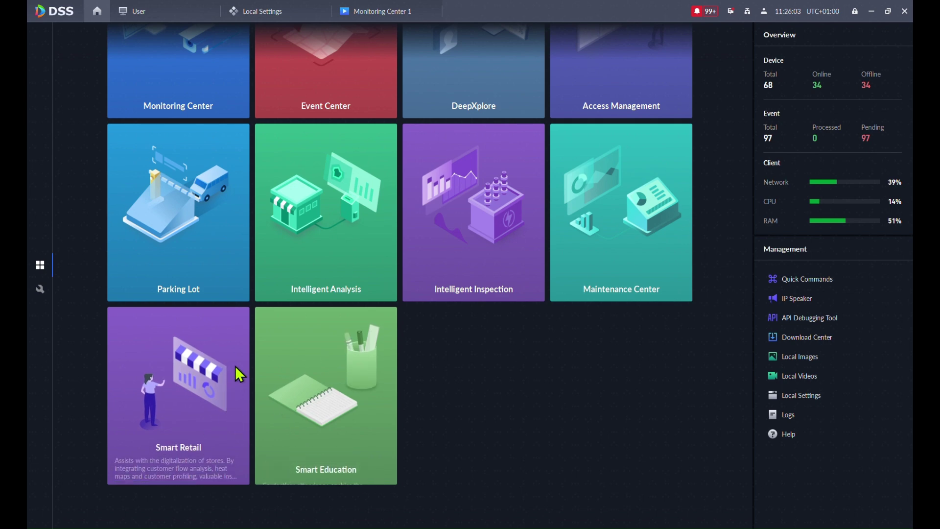
scroll(235, 365, up, 3)
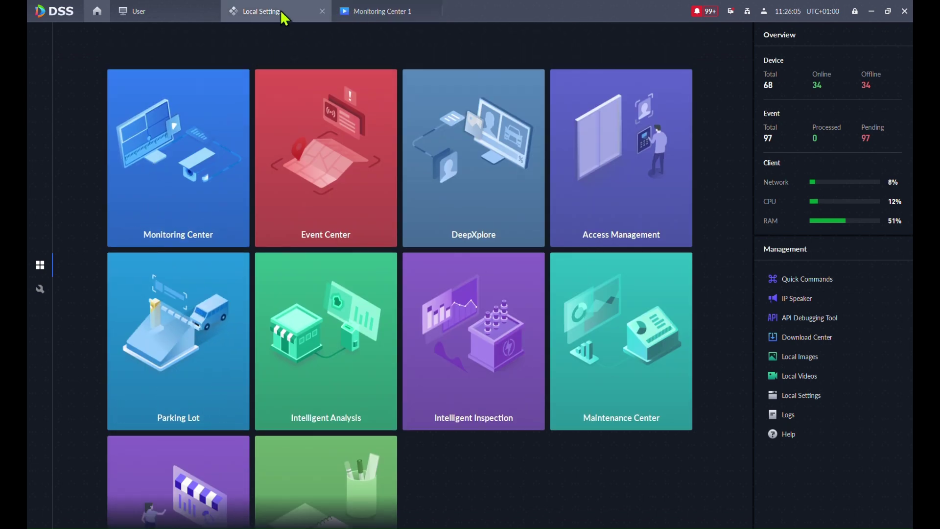
click(344, 15)
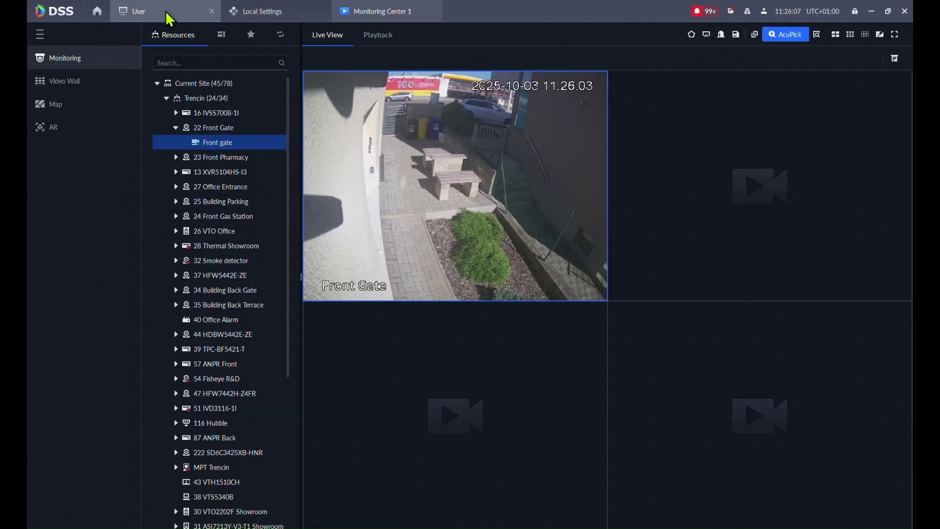
click(164, 14)
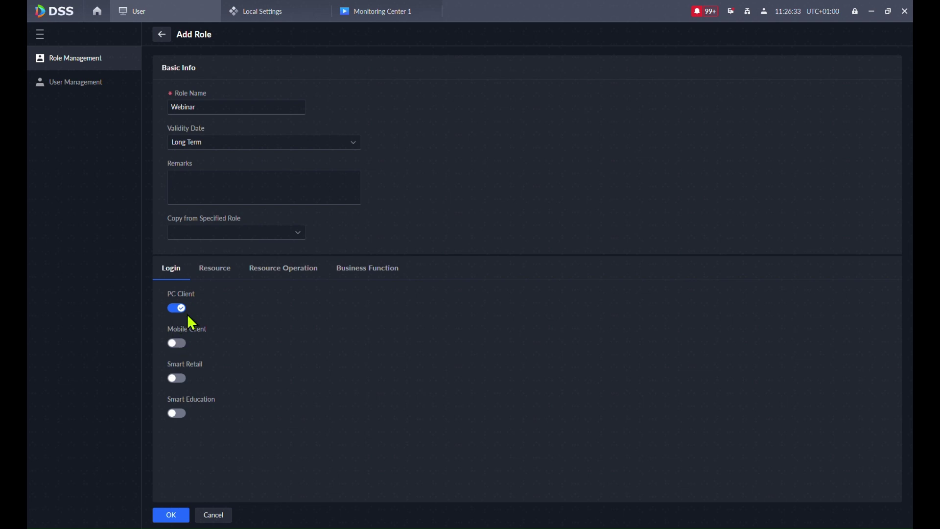
- On the role's Resource tab, select the Trencin organization and expand Device Resource
click(214, 278)
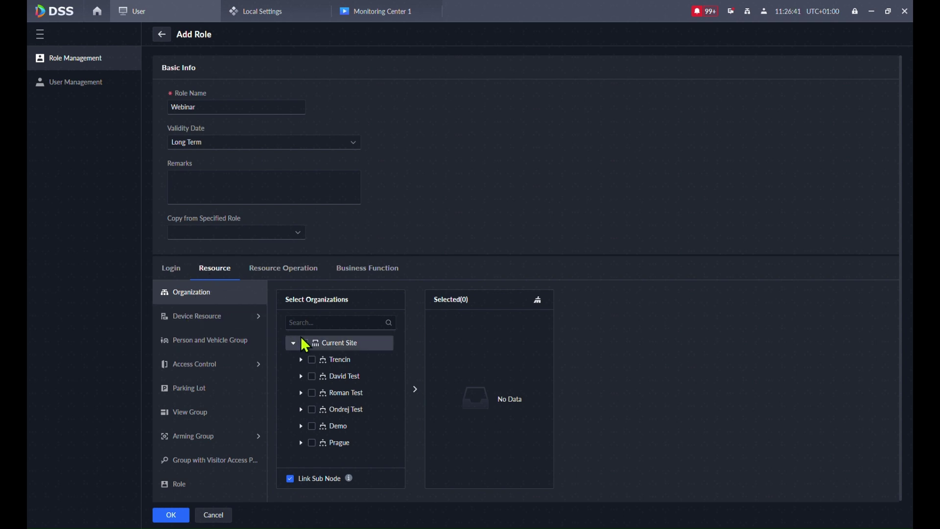
click(311, 360)
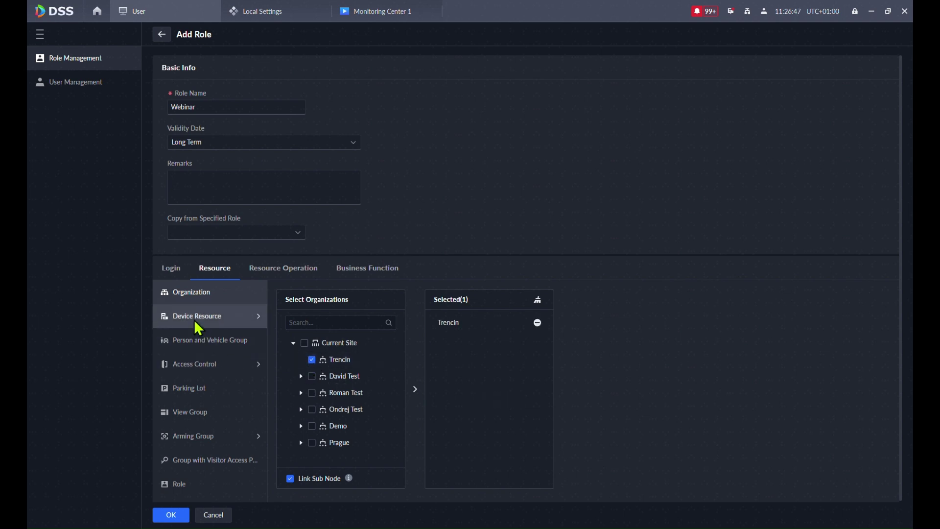
click(219, 316)
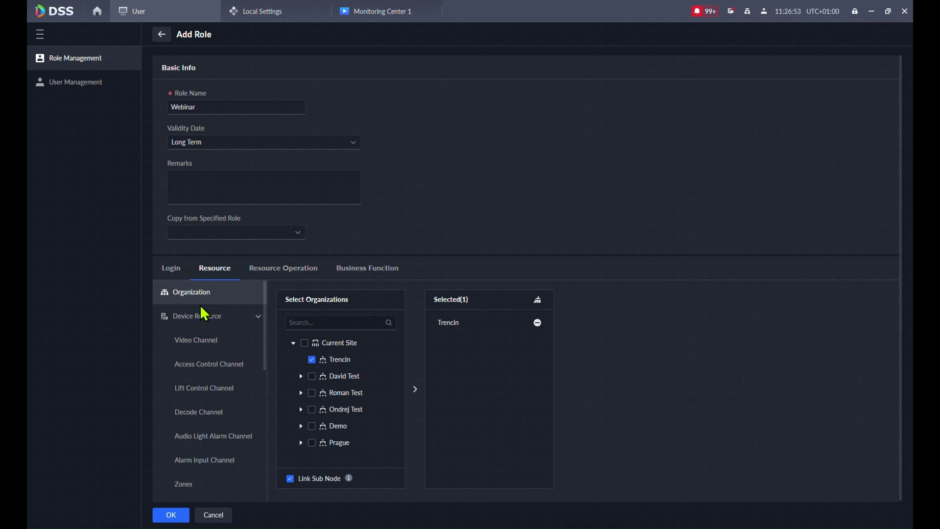
- Open the Video Channel list and expand Trencin and 16 IVSS7008-1I
click(197, 339)
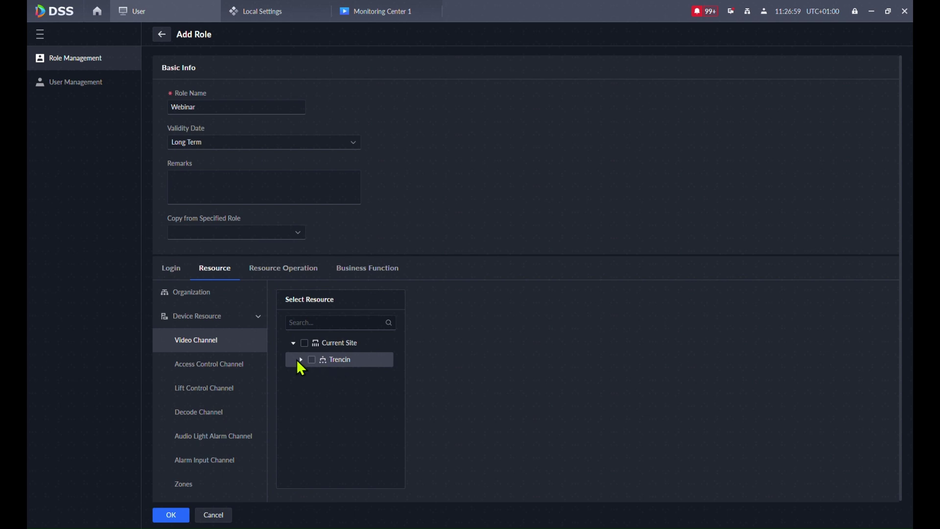
click(190, 294)
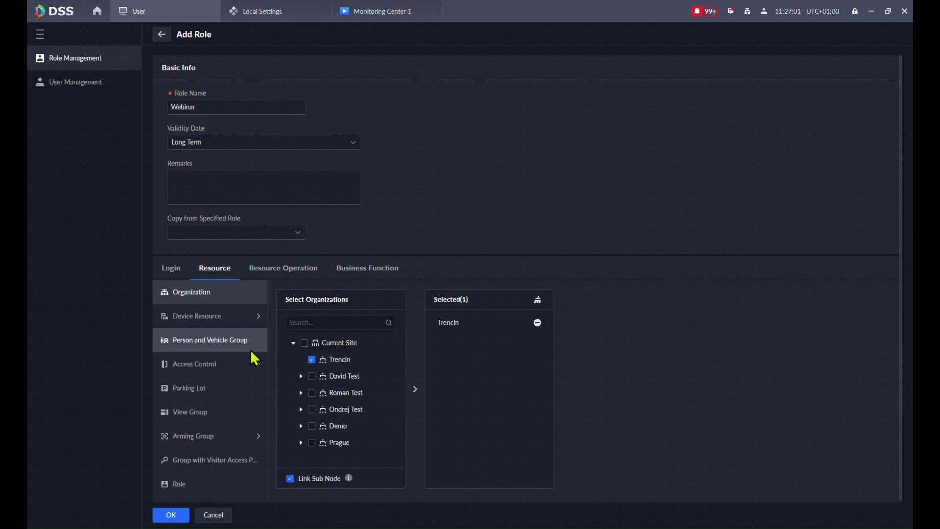
click(203, 317)
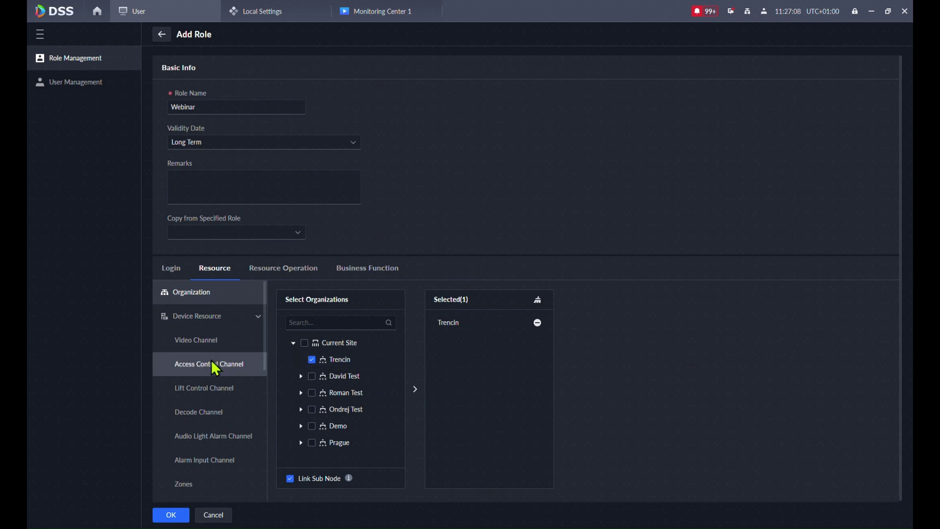
click(198, 339)
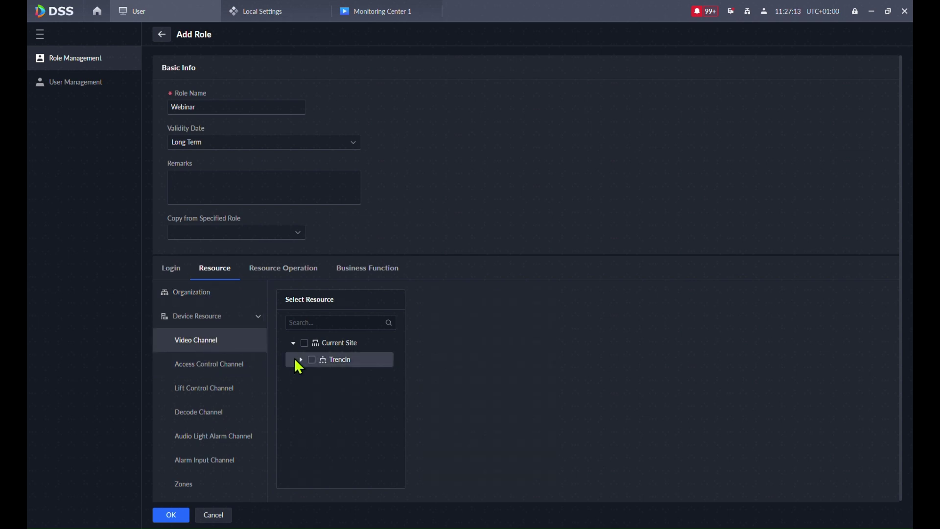
click(297, 359)
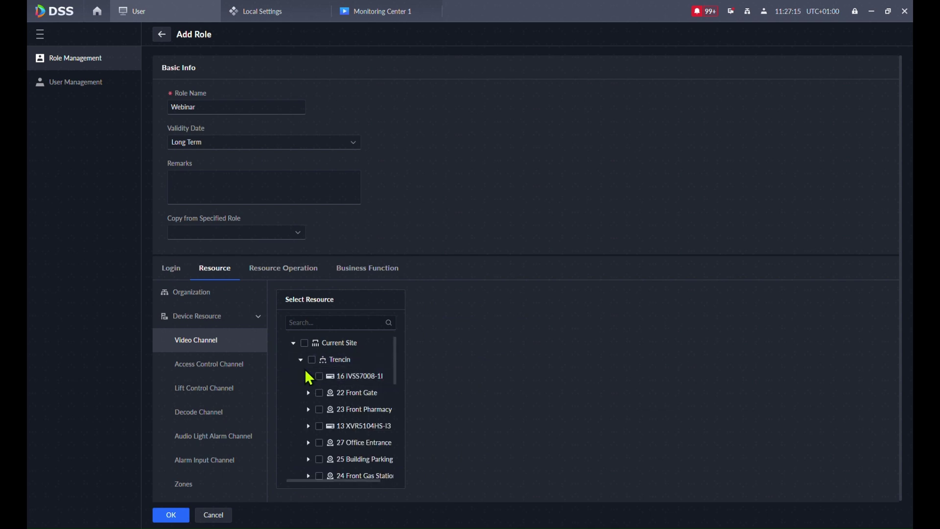
click(308, 376)
- Grant FrontANPR, 22 Front Gate, 23 Front Pharmacy, 13 XVR5104HS-I3 and 27 Office Entrance channels
click(326, 393)
click(308, 375)
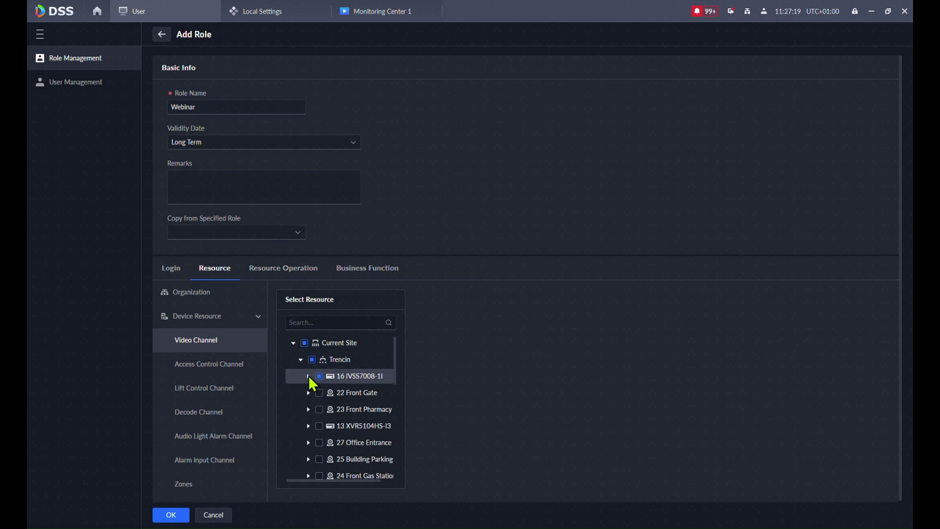
click(319, 393)
click(319, 409)
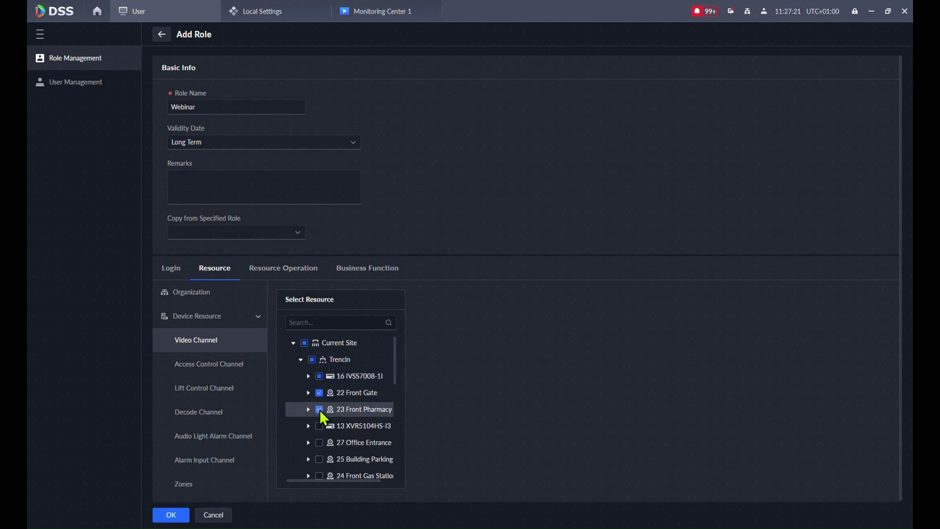
click(319, 426)
click(319, 442)
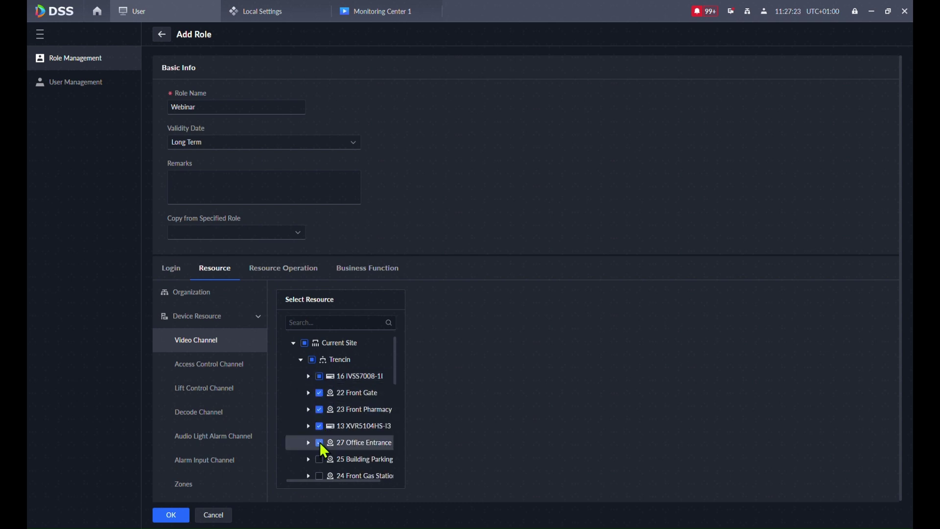
click(307, 392)
click(308, 392)
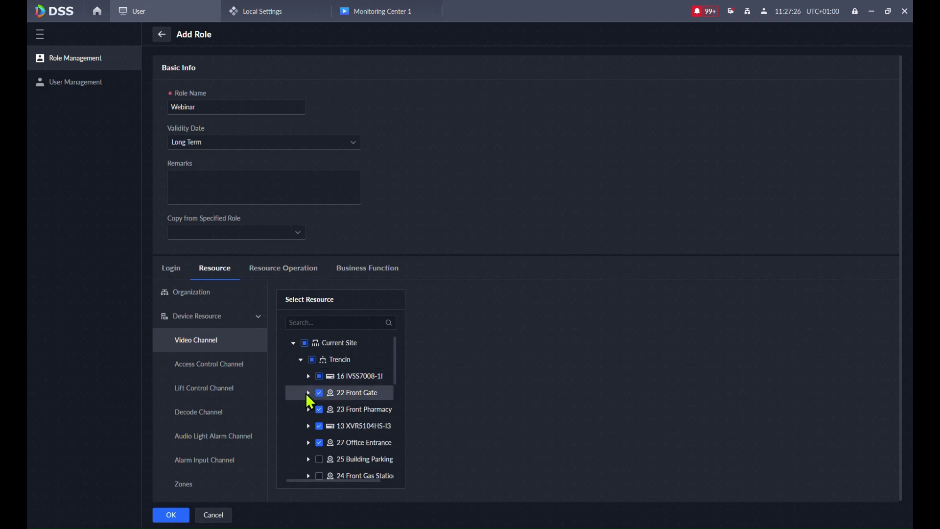
click(187, 363)
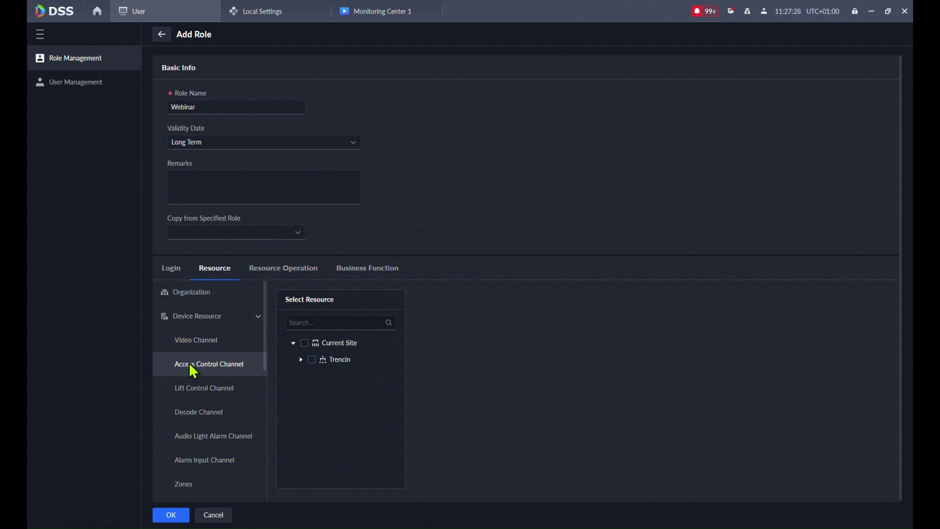
- Under Trencin, grant the 26 VTO Office device and confirm Door1 and Door2 are checked
click(297, 359)
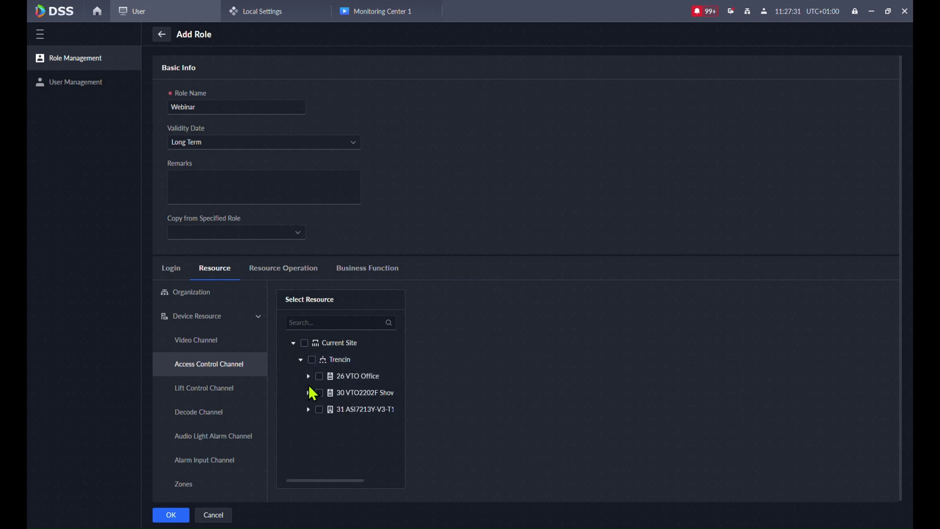
click(318, 376)
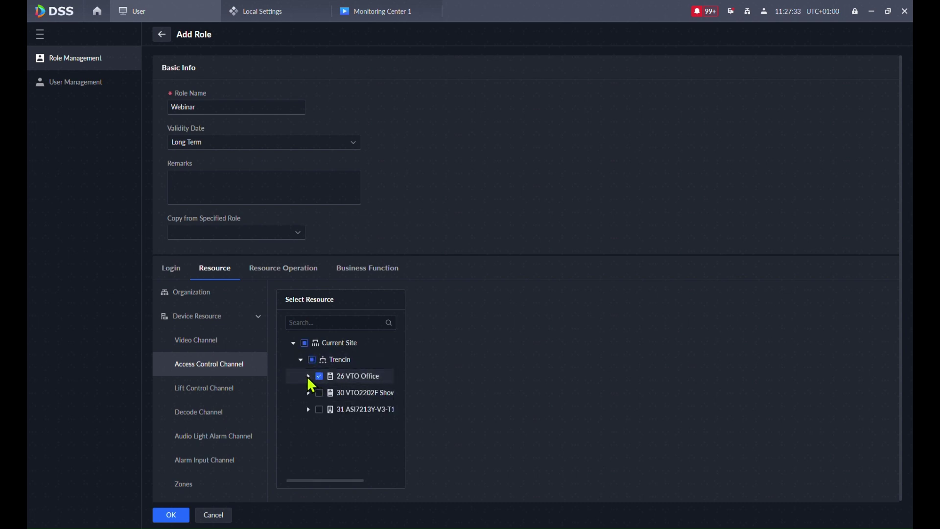
click(307, 376)
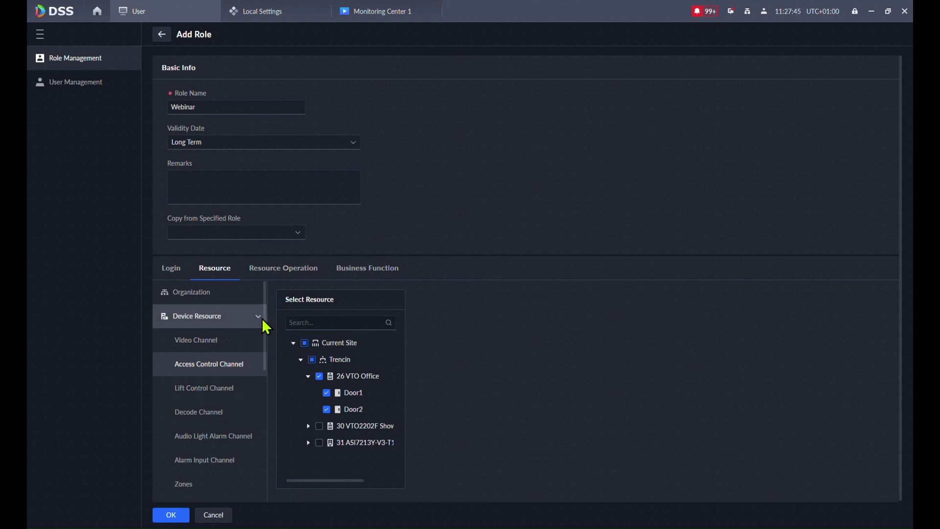
- Grant the 22 Front Gate and 23 Front Pharmacy audio-light alarm channels
scroll(185, 411, down, 1)
scroll(189, 401, down, 3)
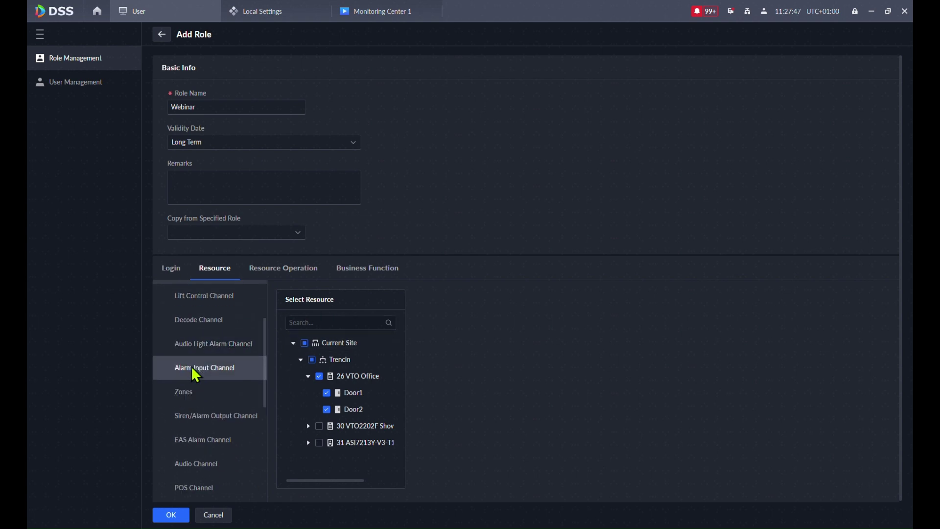
scroll(193, 376, up, 5)
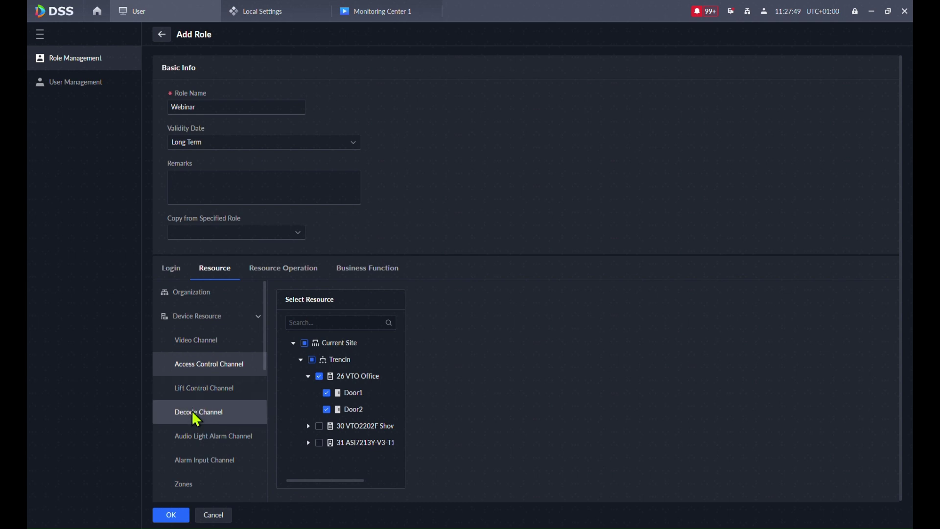
scroll(208, 421, down, 2)
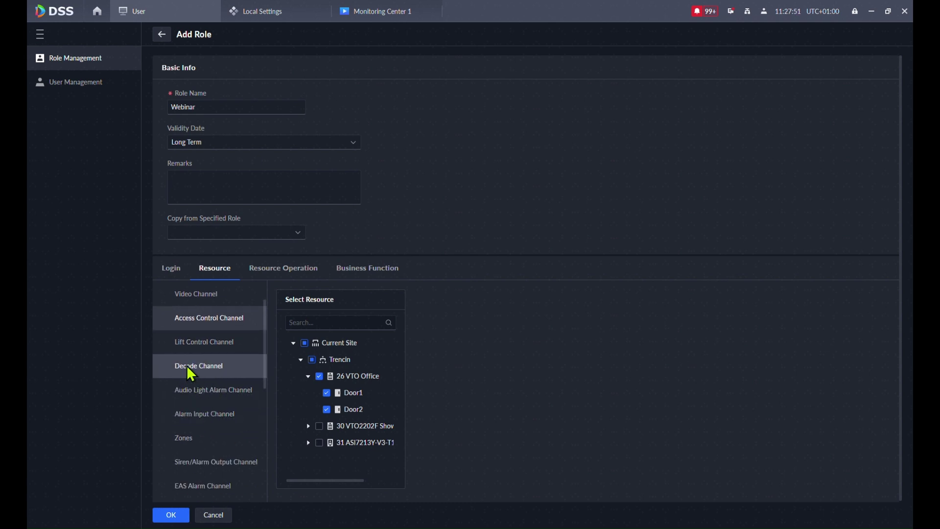
click(200, 394)
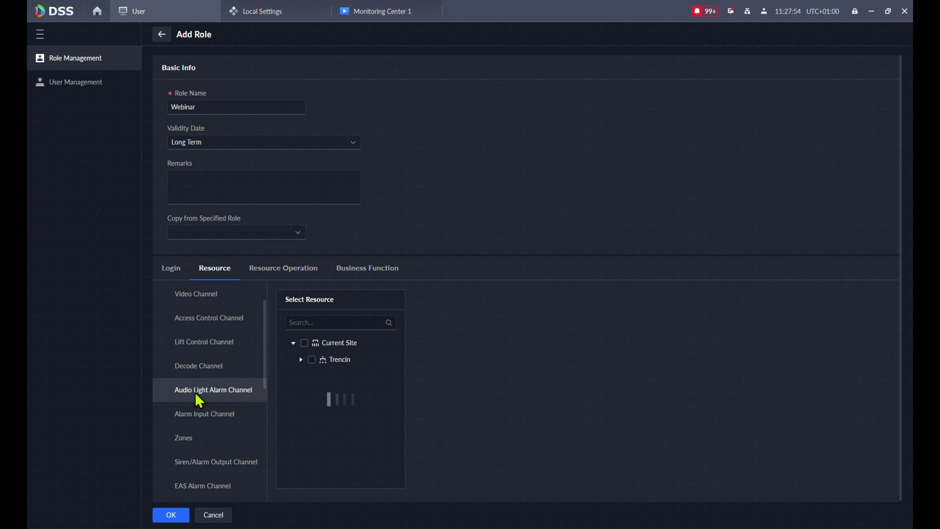
click(301, 359)
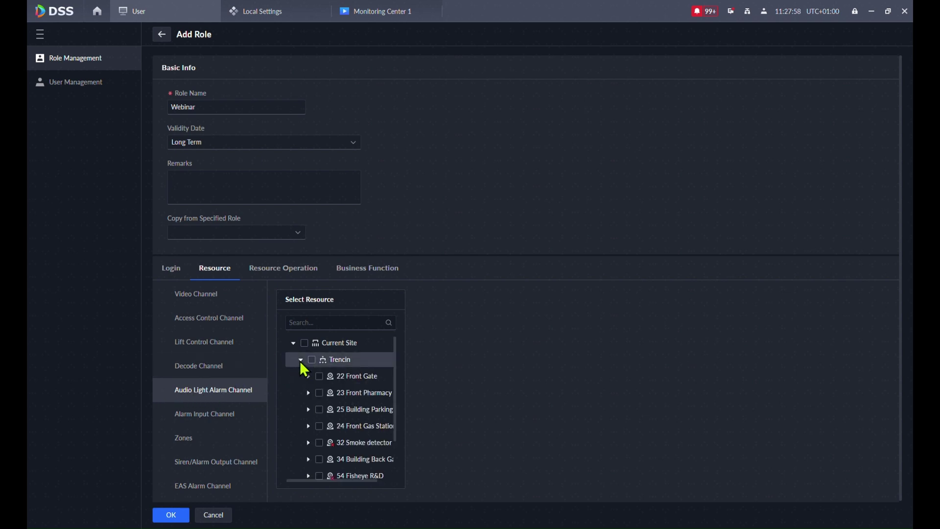
click(319, 376)
click(312, 393)
click(319, 393)
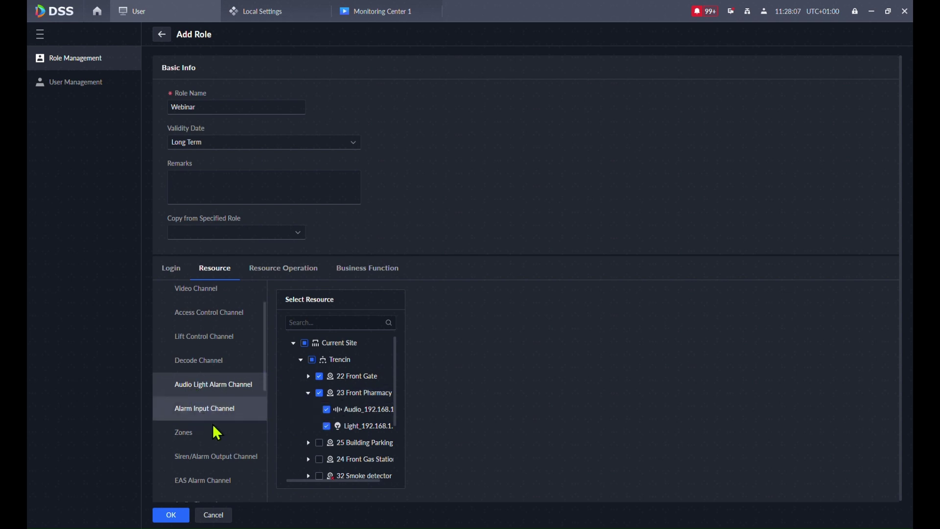
- Grant all zones of 40 Office Alarm under Trencin's alarm zones
scroll(208, 419, down, 2)
click(196, 400)
click(300, 359)
click(318, 376)
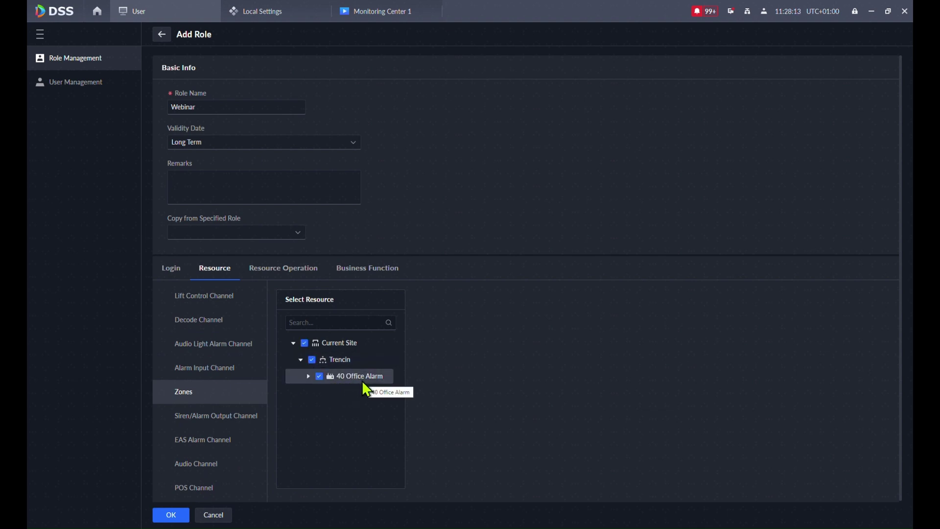
click(306, 376)
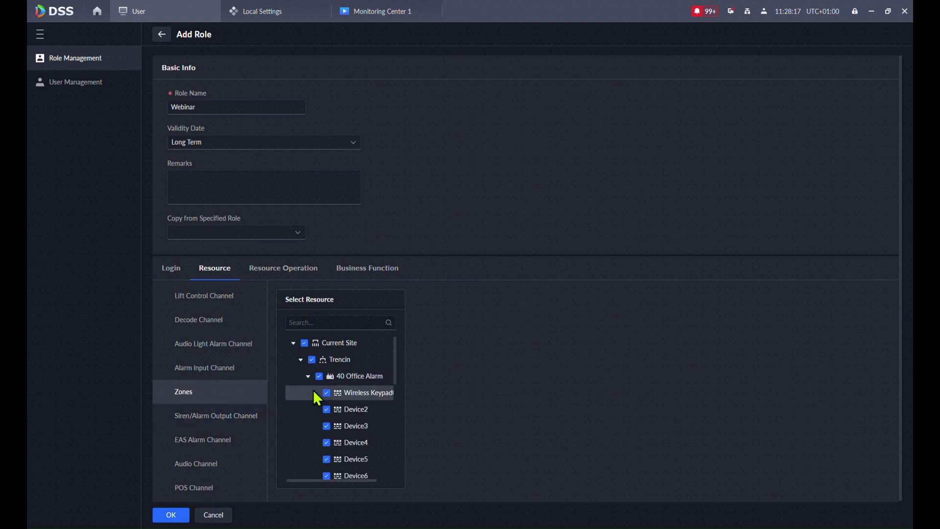
click(307, 375)
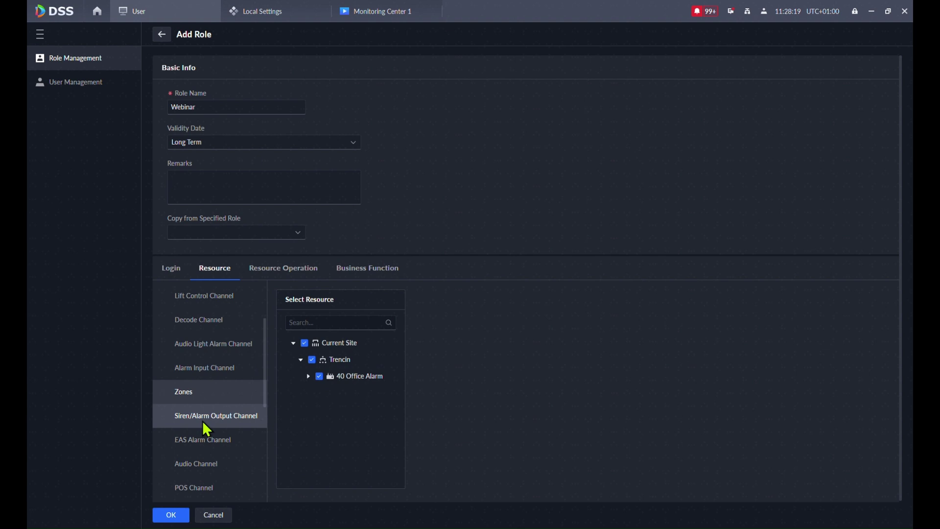
scroll(202, 420, down, 3)
scroll(191, 410, down, 2)
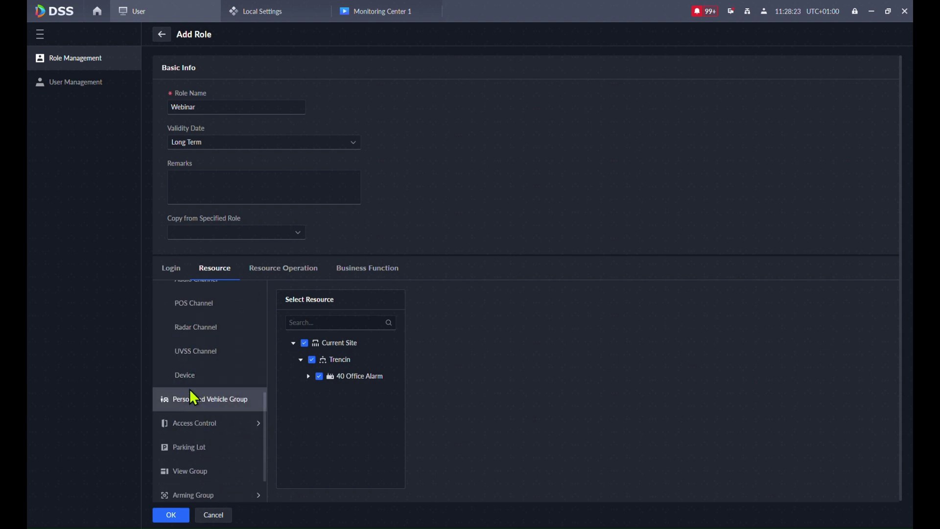
scroll(189, 421, down, 2)
- Grant parking lot rights for the listed organization and check the view groups
click(186, 400)
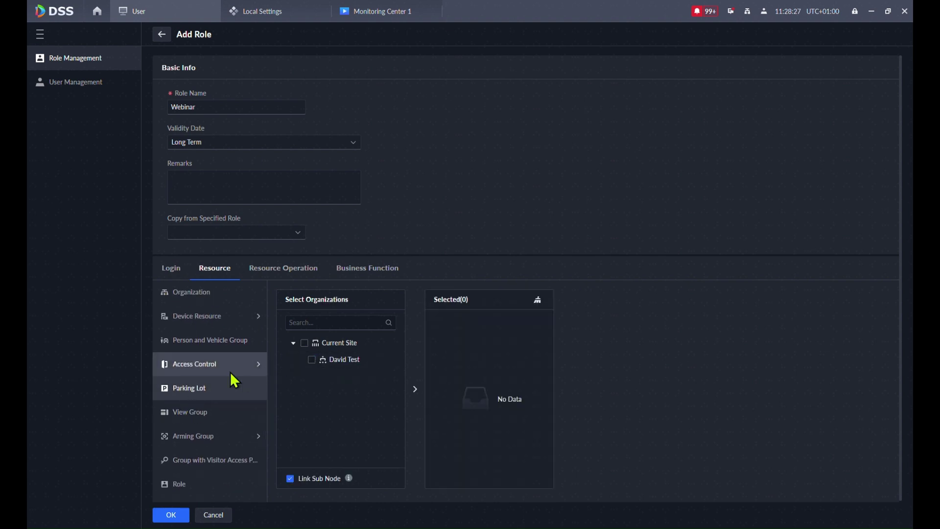
click(305, 359)
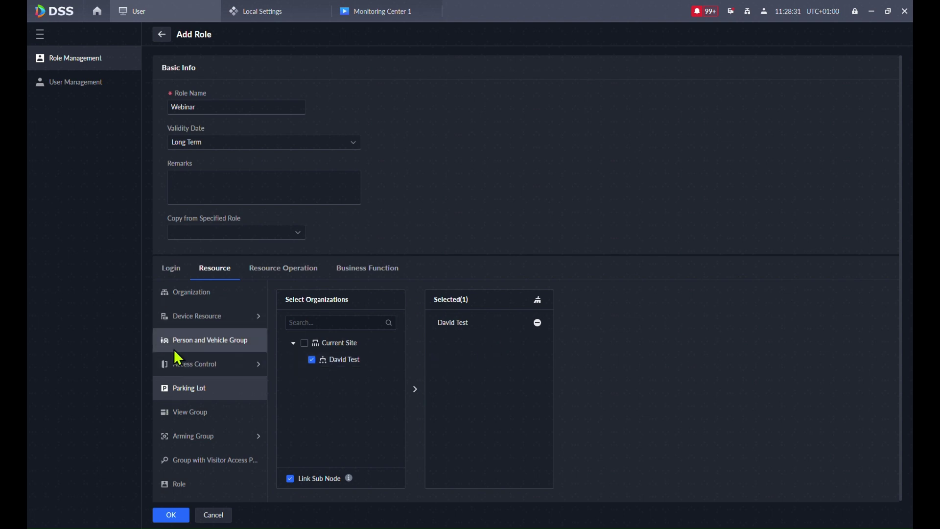
click(179, 411)
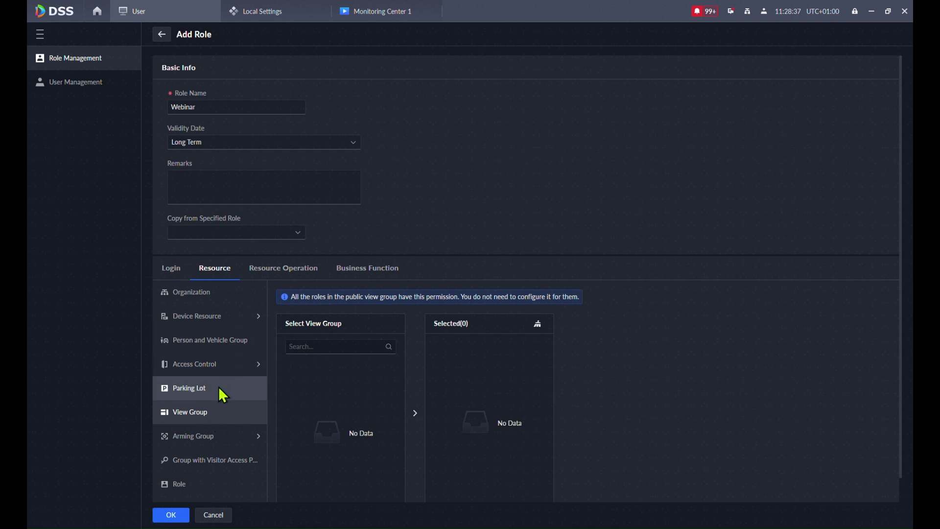
- Select the EMP group under Arming Group › Face Arming Group
click(203, 441)
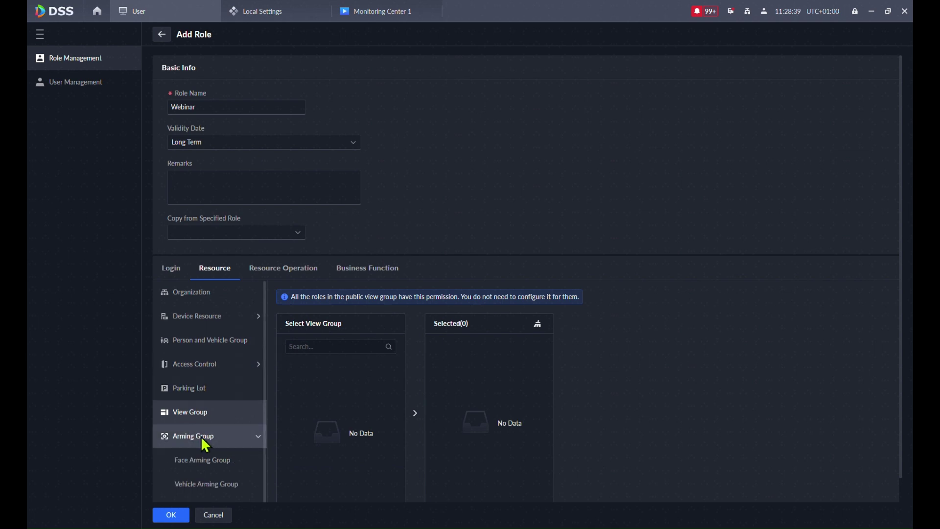
click(204, 459)
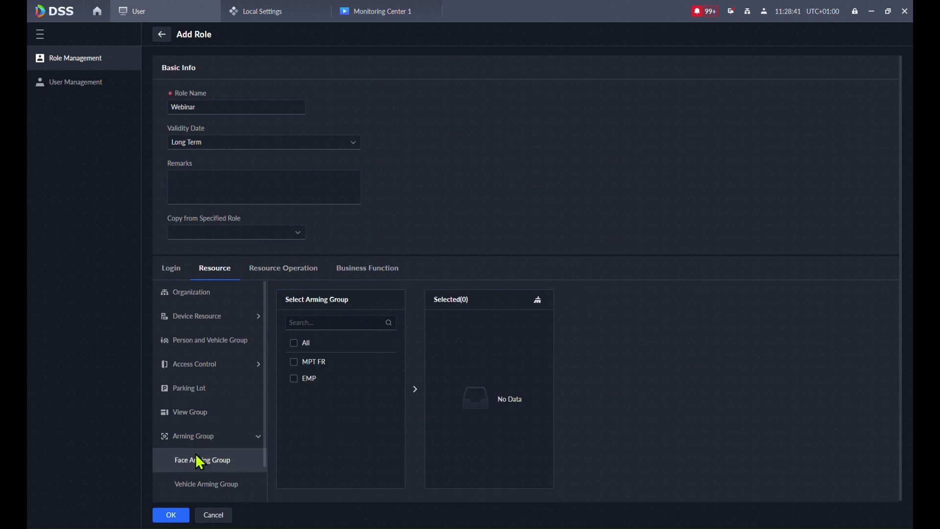
click(292, 378)
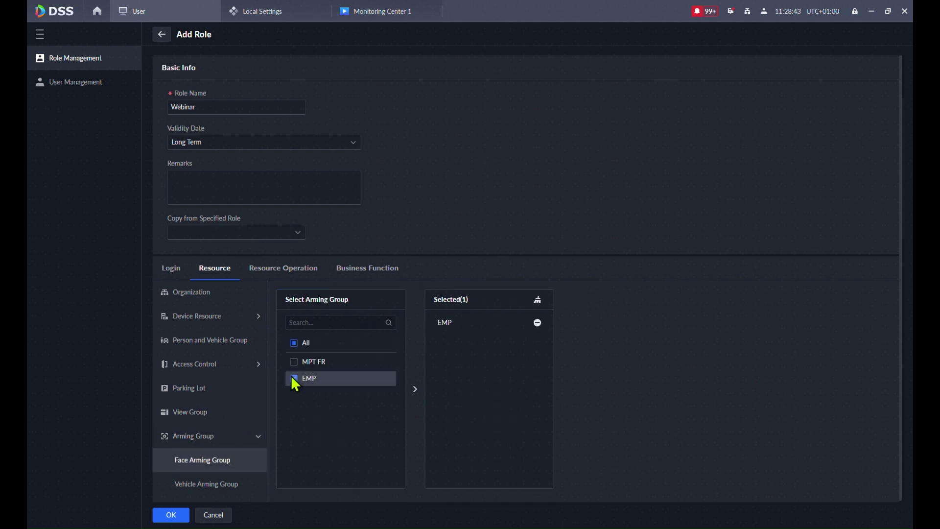
scroll(181, 397, down, 1)
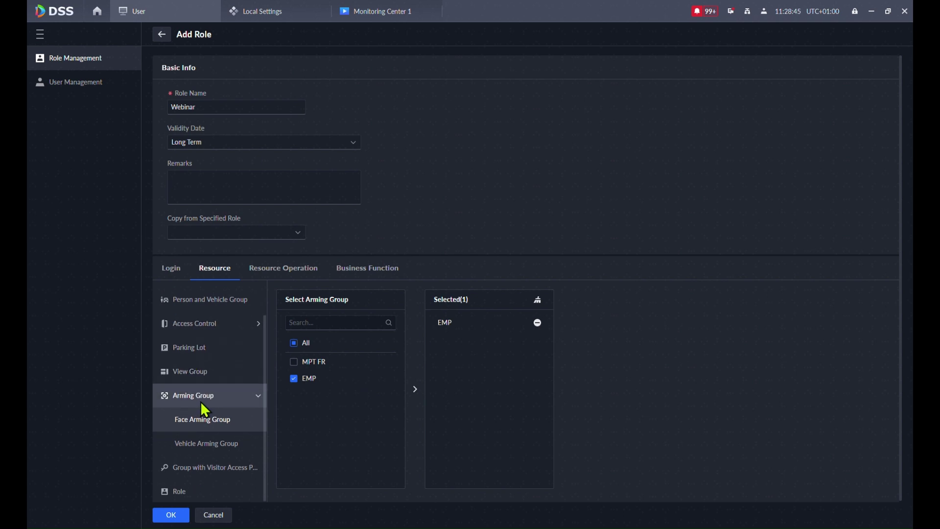
scroll(193, 393, down, 1)
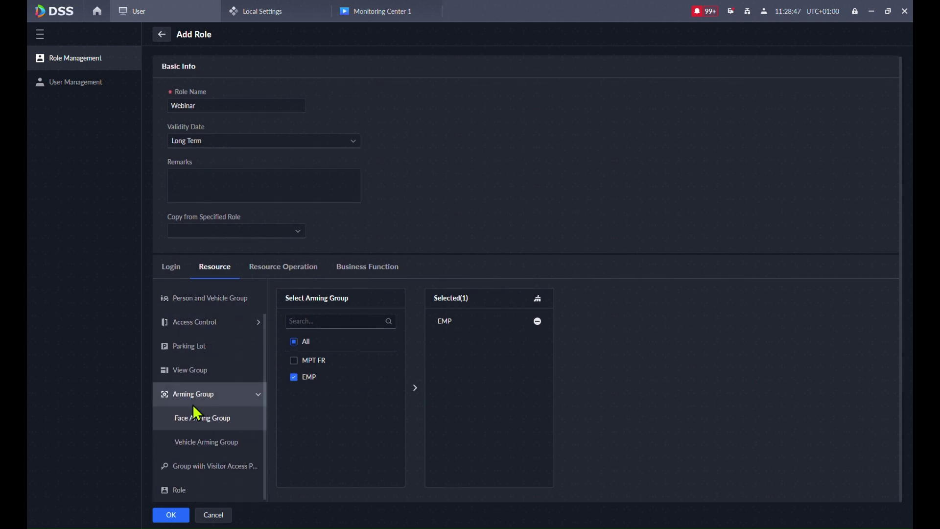
scroll(191, 409, up, 2)
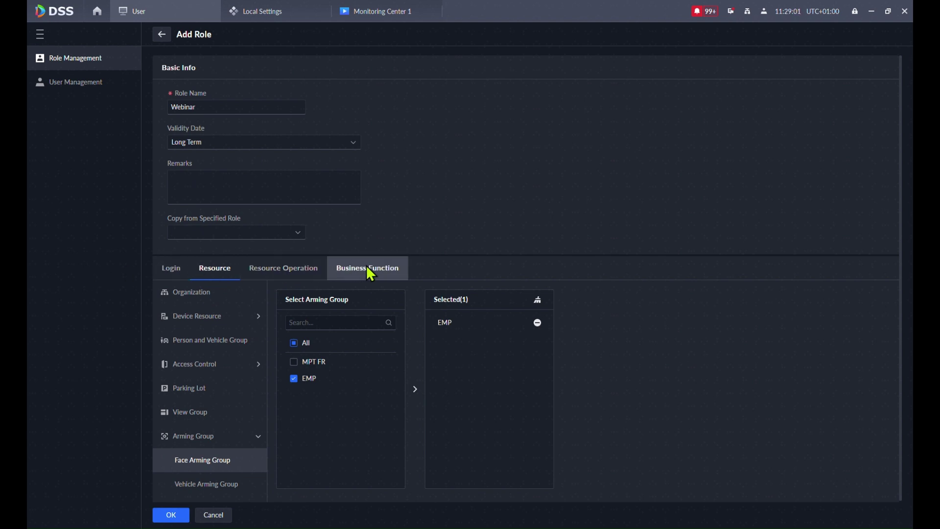
- On Resource Operation, grant all video channel operations but withhold the Record Tag permission
click(288, 276)
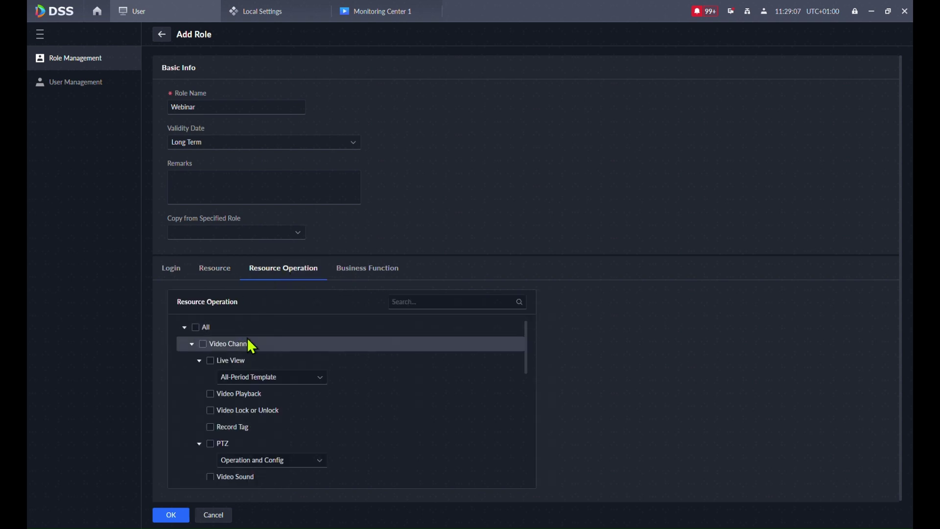
scroll(283, 415, down, 2)
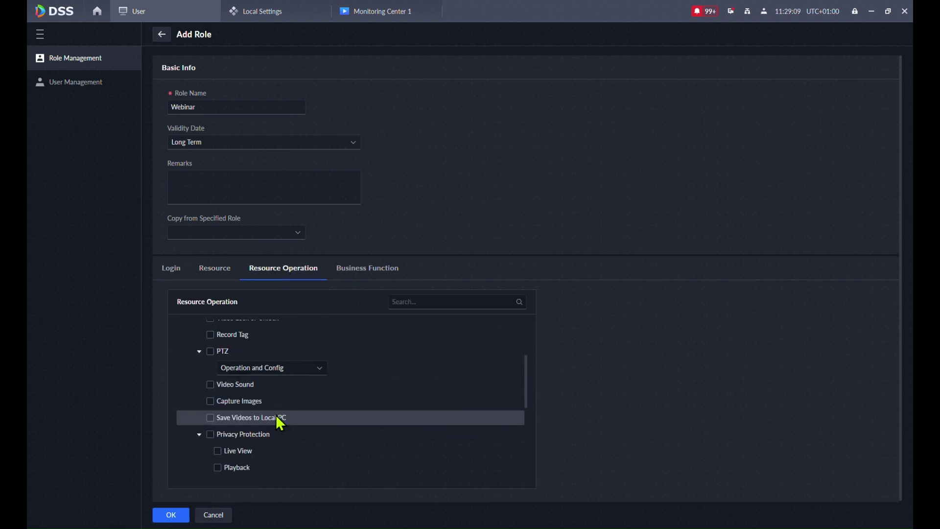
scroll(275, 414, up, 2)
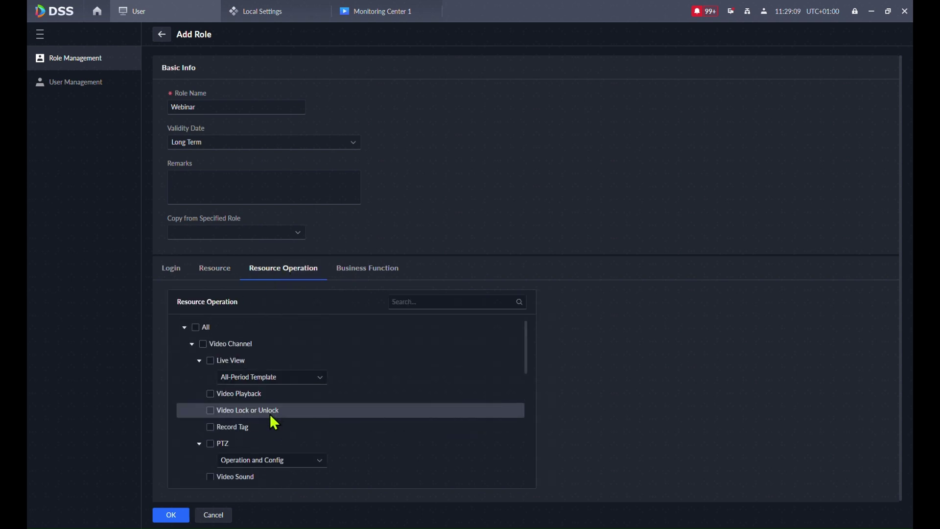
click(203, 344)
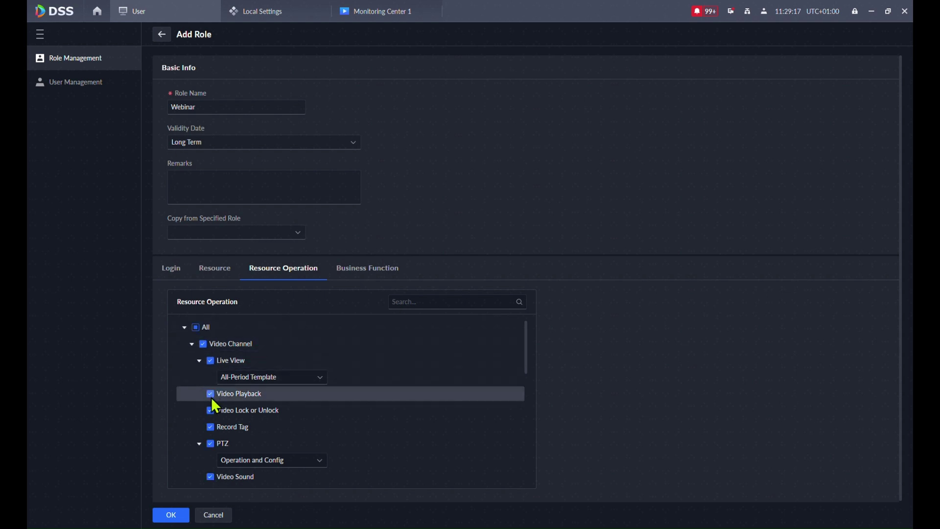
click(210, 427)
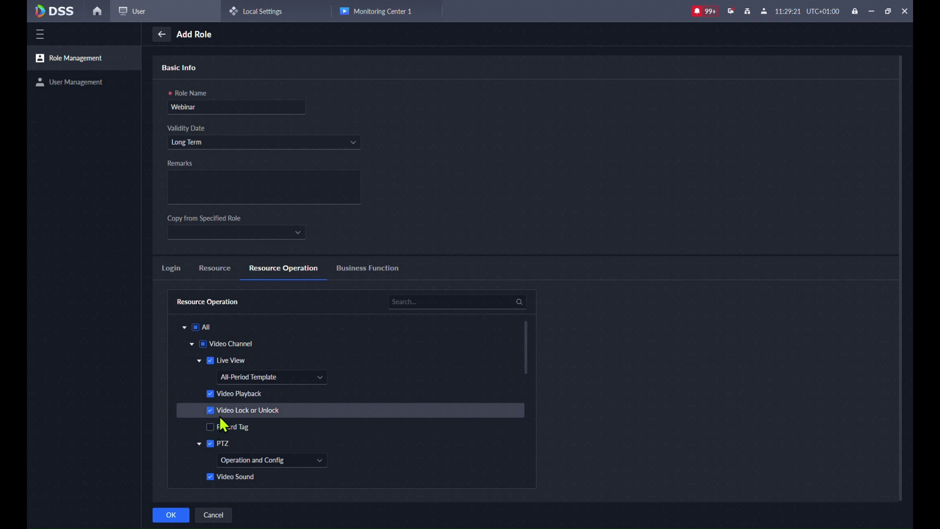
- Withhold Save Video to Local PC and Capture Images, then review the remaining permissions
scroll(302, 428, down, 3)
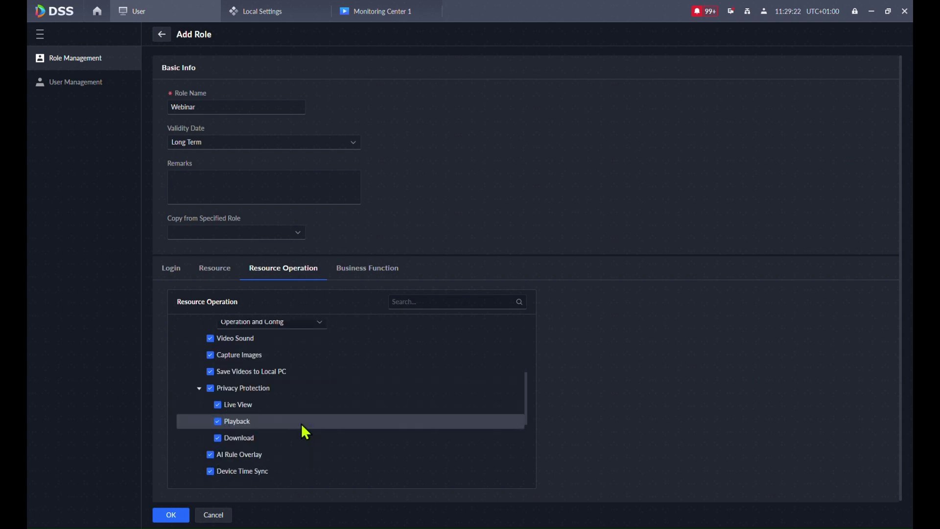
click(210, 371)
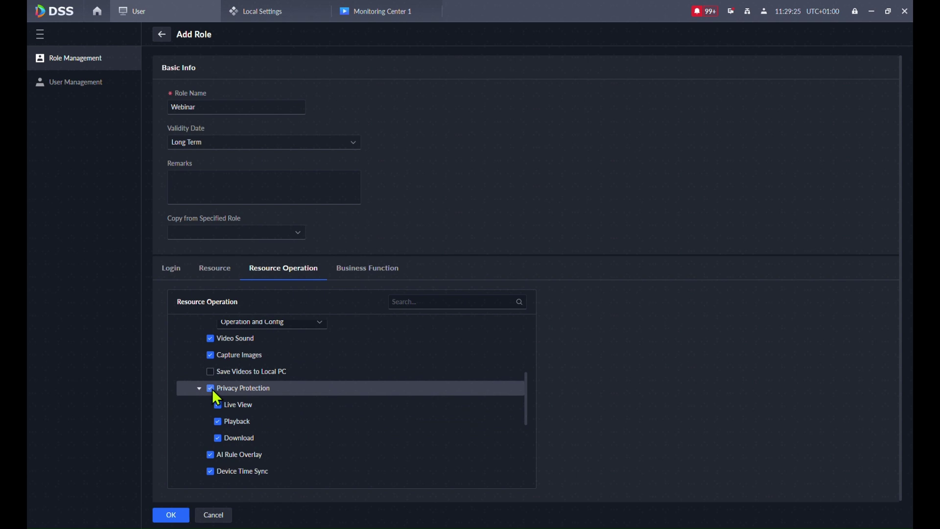
click(210, 354)
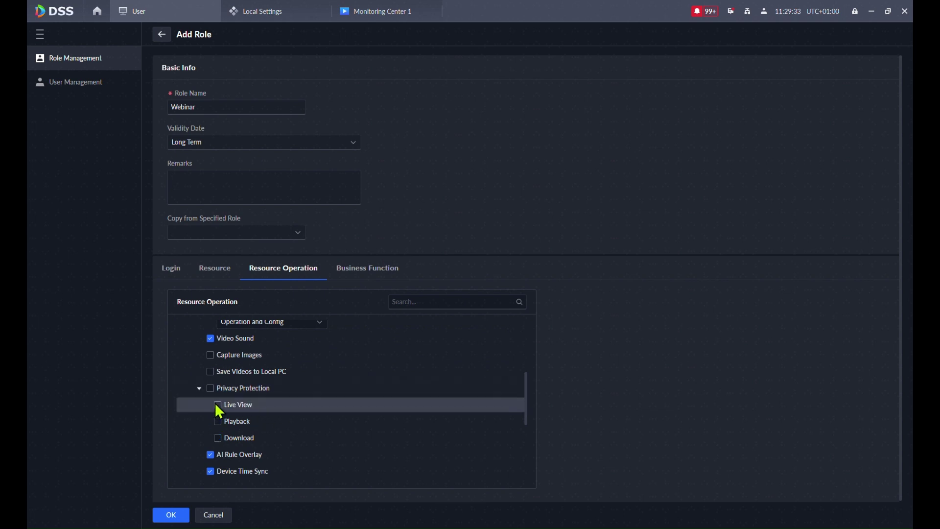
scroll(283, 405, down, 3)
scroll(281, 404, up, 3)
scroll(258, 414, down, 2)
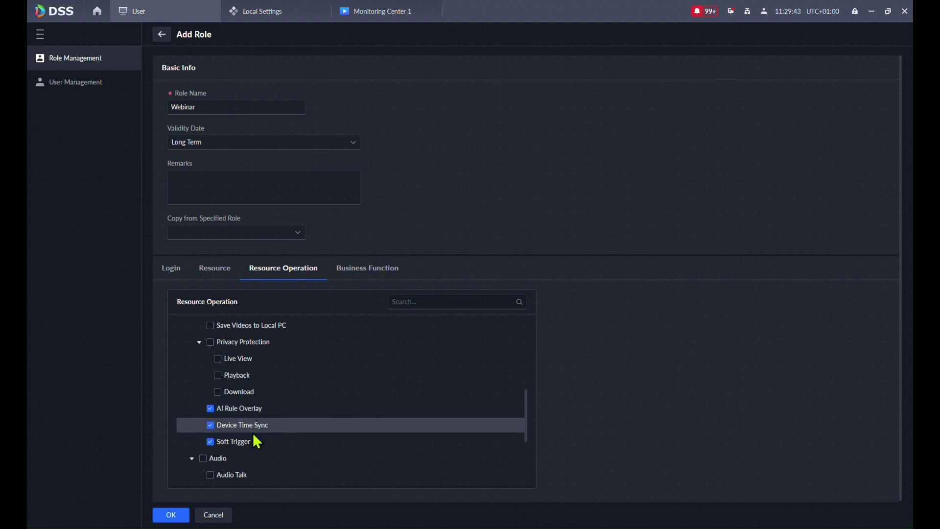
scroll(253, 436, down, 4)
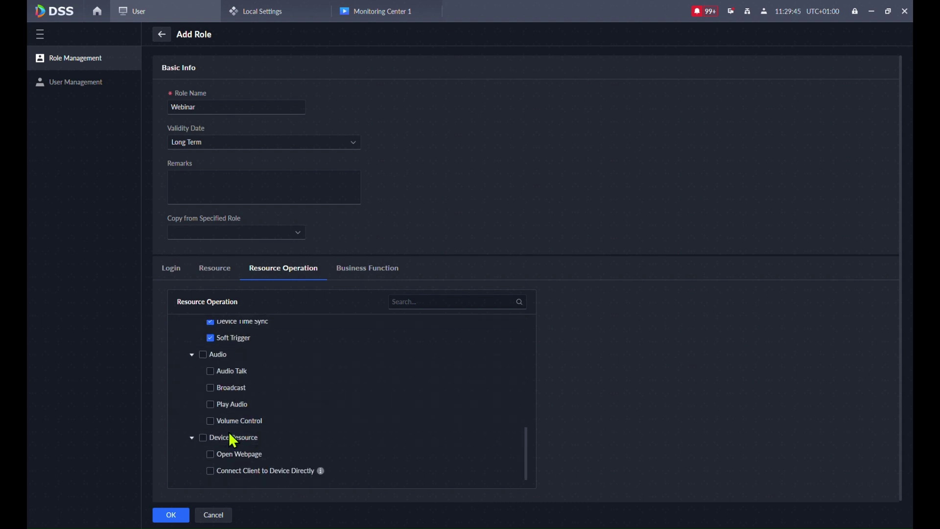
scroll(258, 328, up, 10)
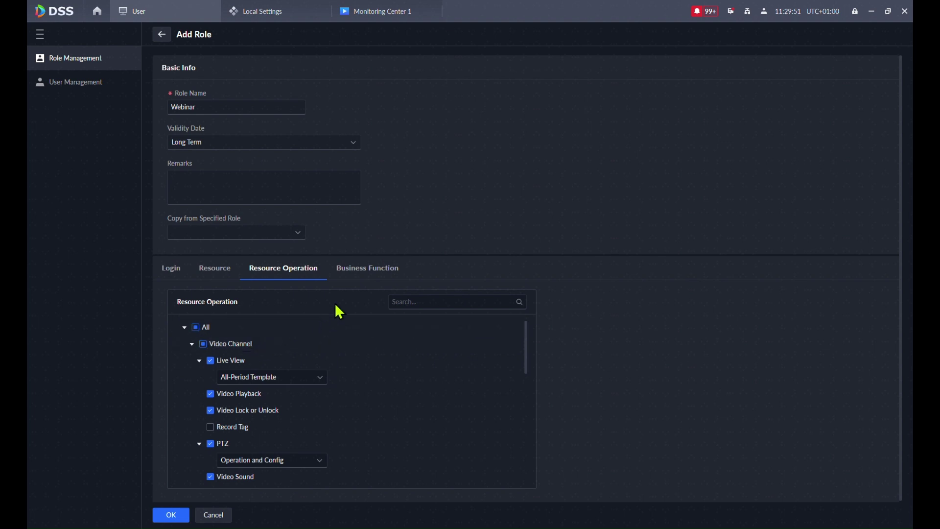
- Grant Monitor Center menu access under Application, excluding AR and Video Wall
click(351, 271)
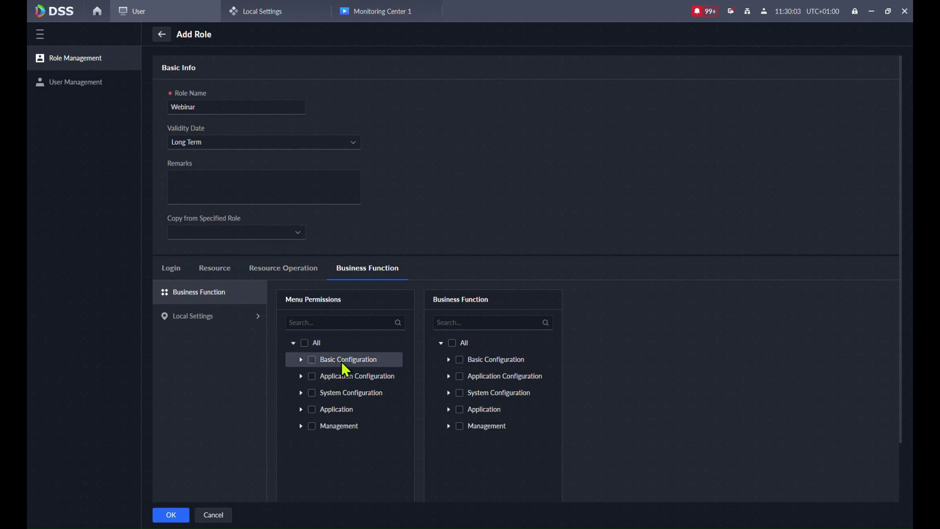
click(299, 410)
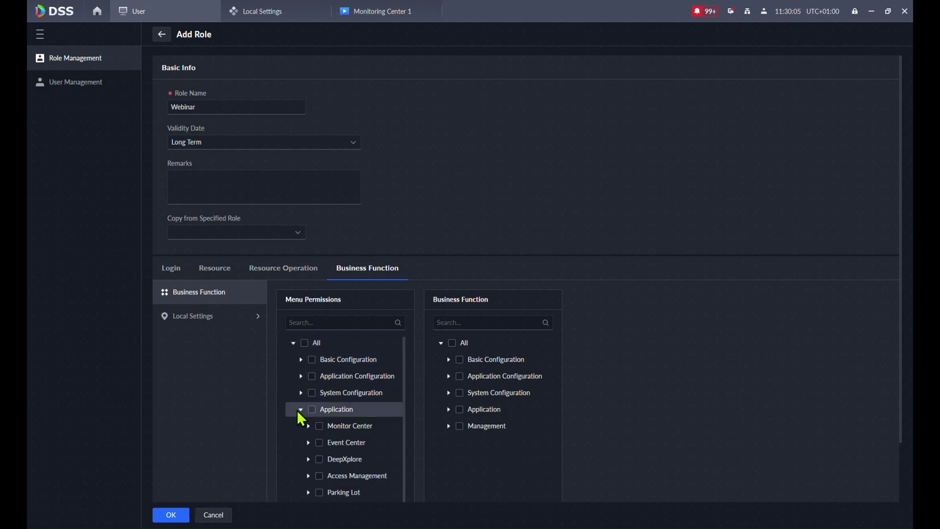
click(309, 426)
click(320, 427)
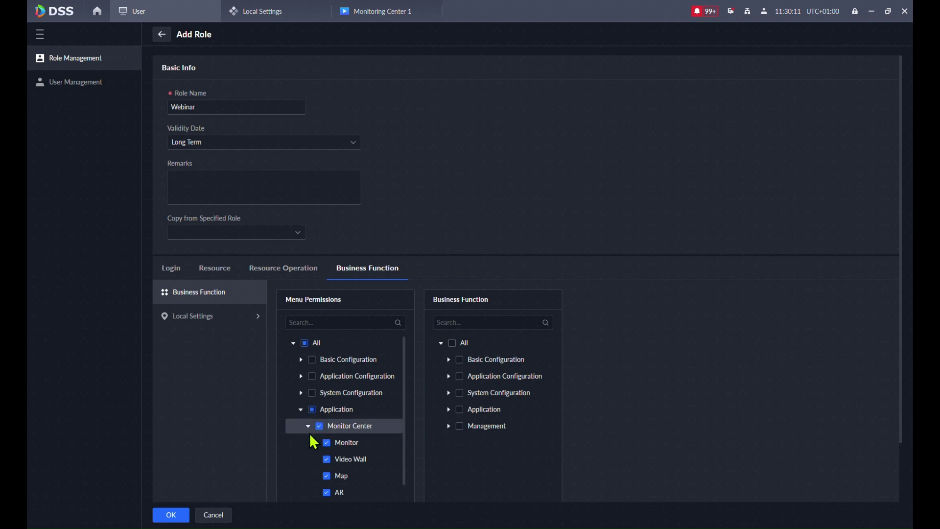
scroll(351, 445, down, 1)
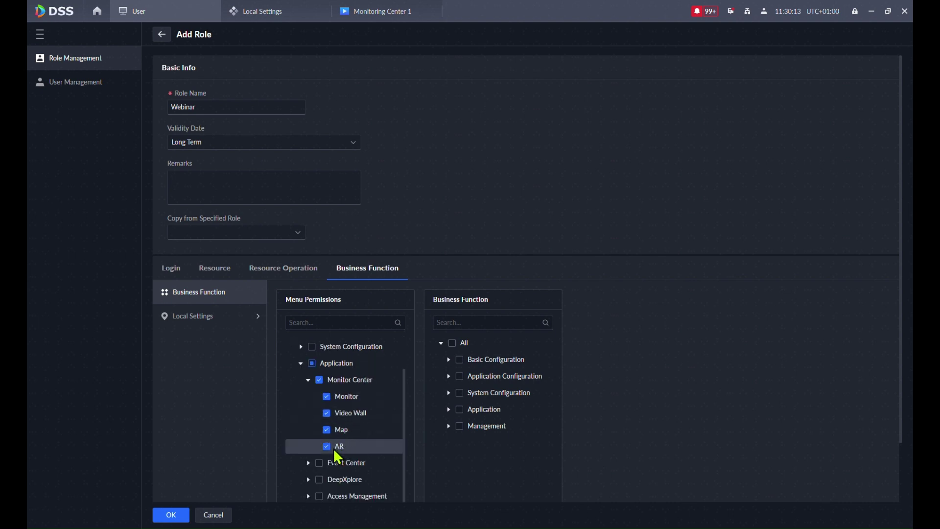
click(326, 446)
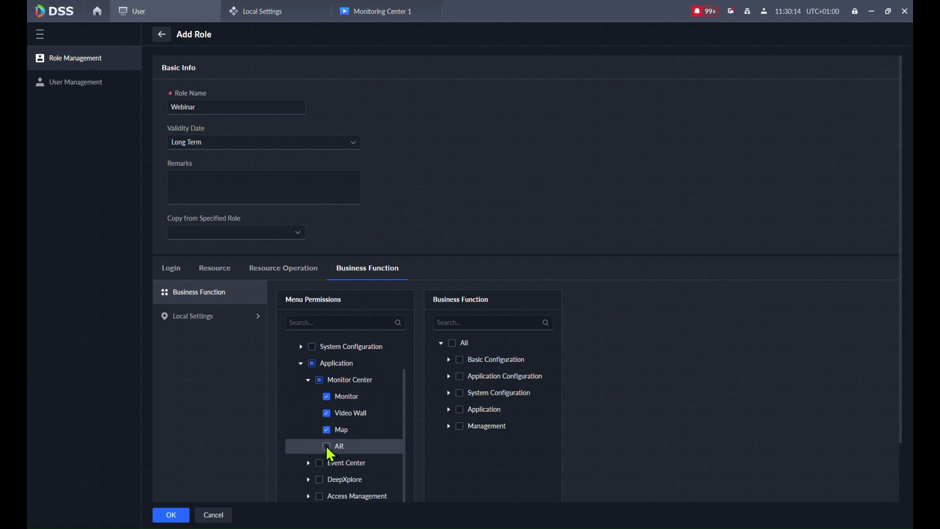
click(333, 415)
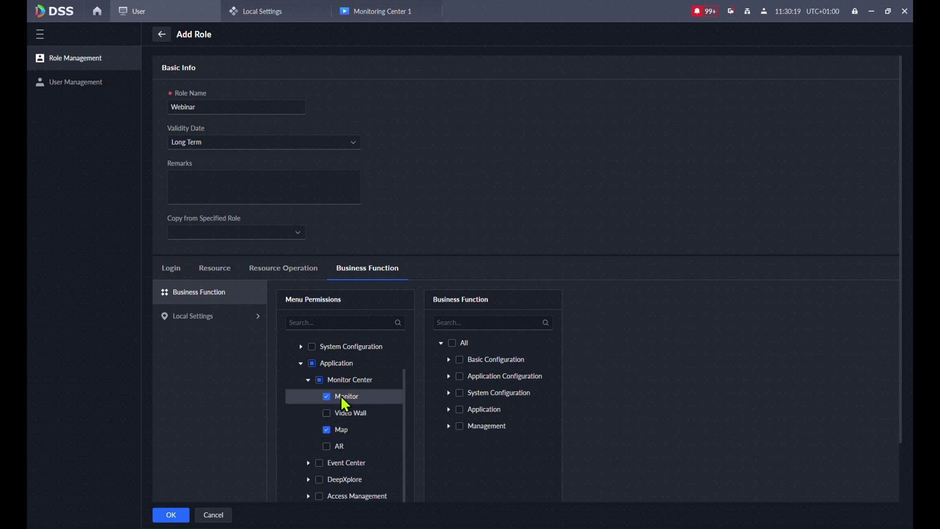
- Grant Real-Time Event, Arming Control and all DeepXplore menu permissions
click(308, 463)
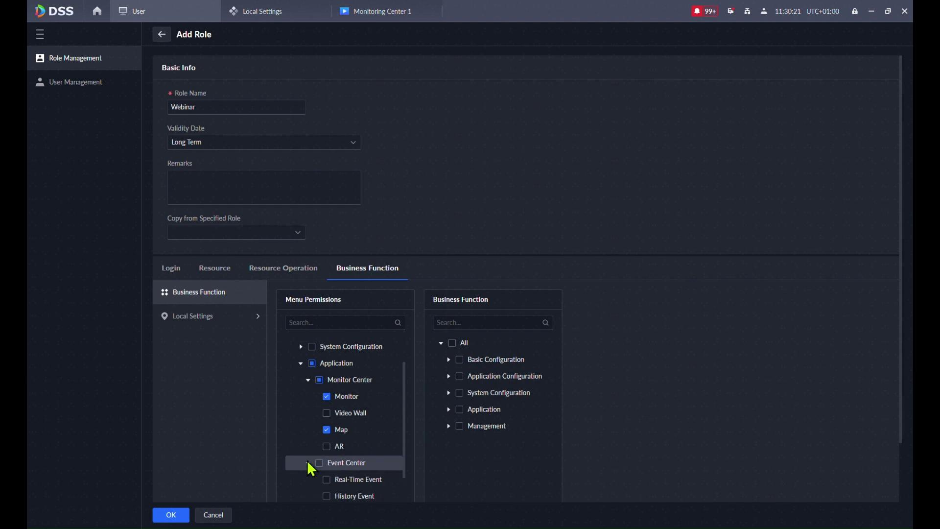
scroll(319, 428, down, 2)
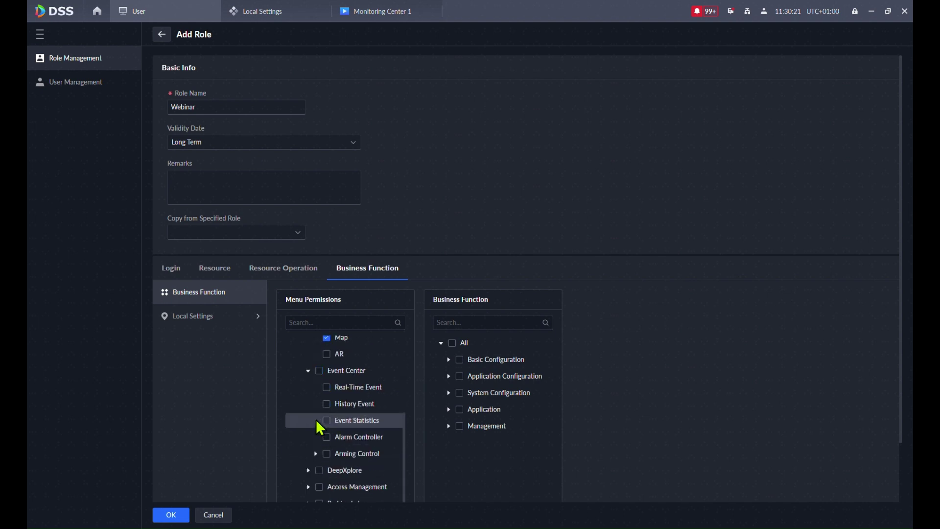
click(327, 388)
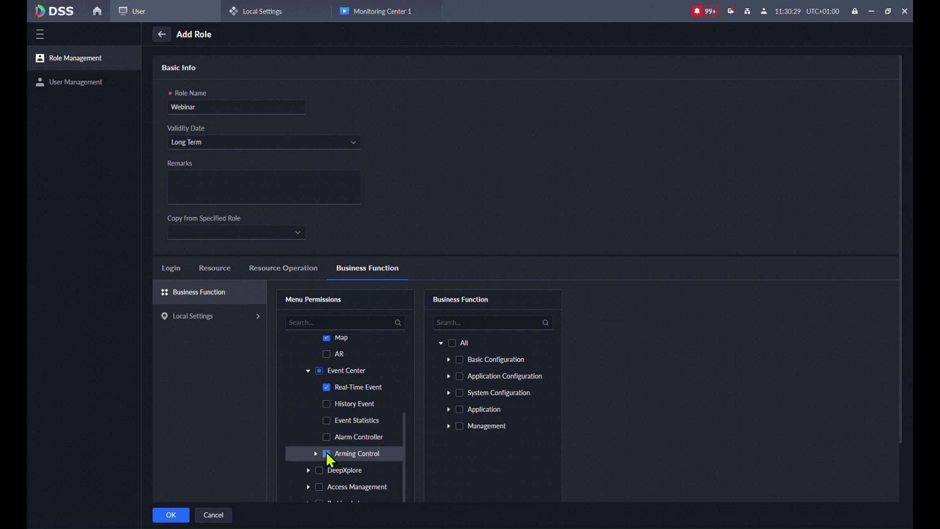
click(327, 453)
click(308, 471)
scroll(318, 450, down, 3)
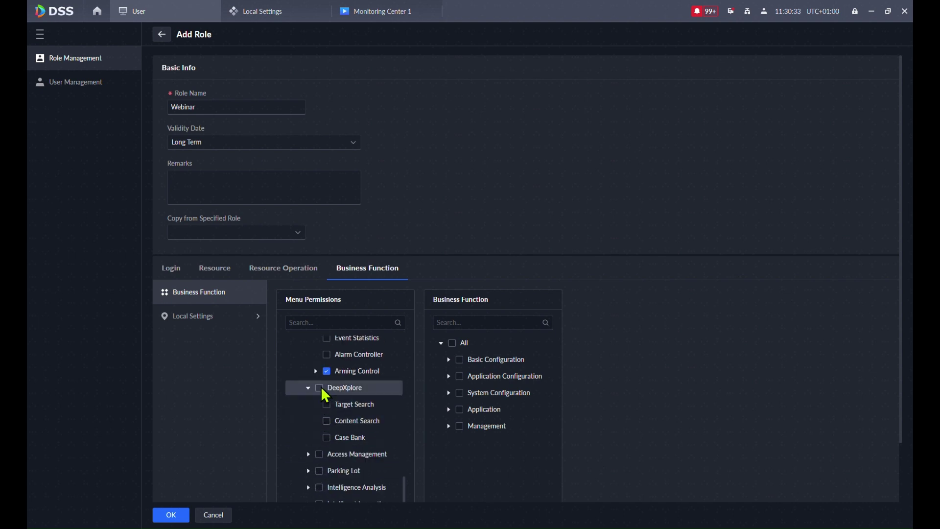
click(308, 388)
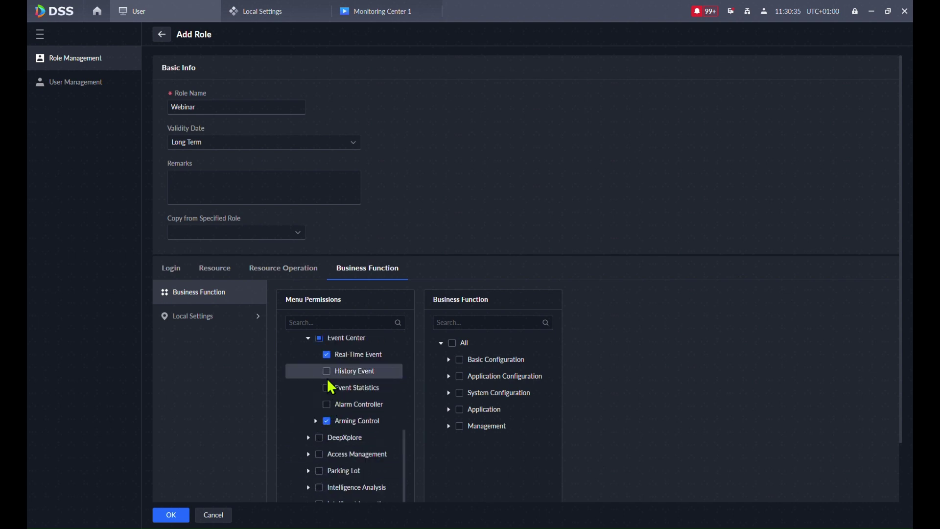
click(319, 438)
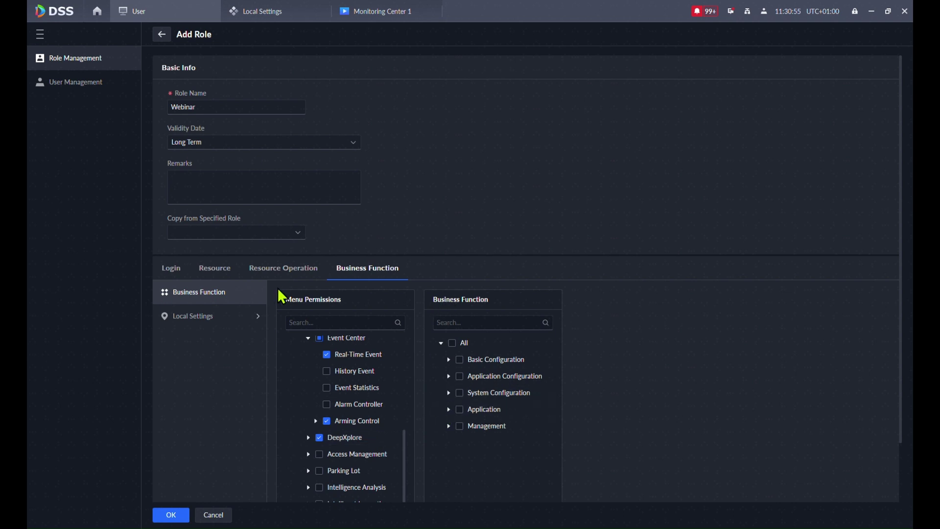
- Enable all Monitor Center business functions under Application
click(447, 409)
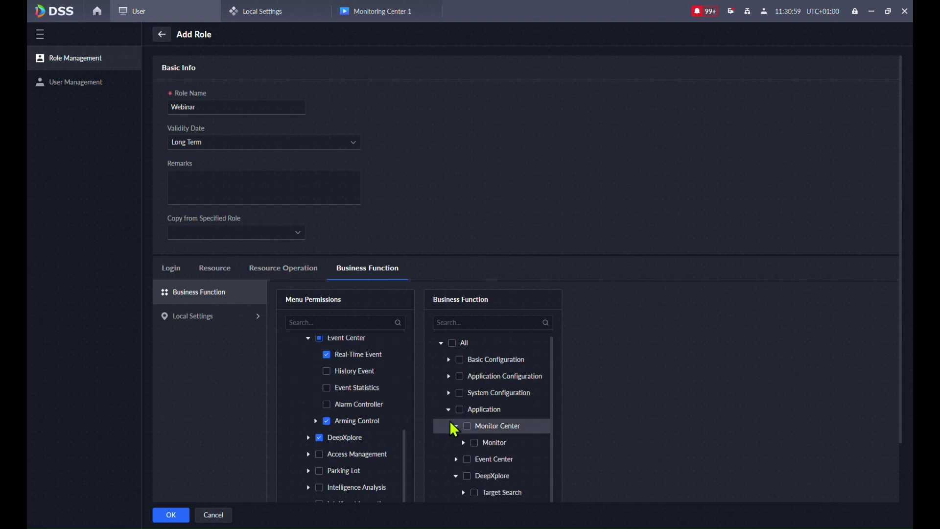
click(467, 426)
click(463, 443)
scroll(465, 443, down, 2)
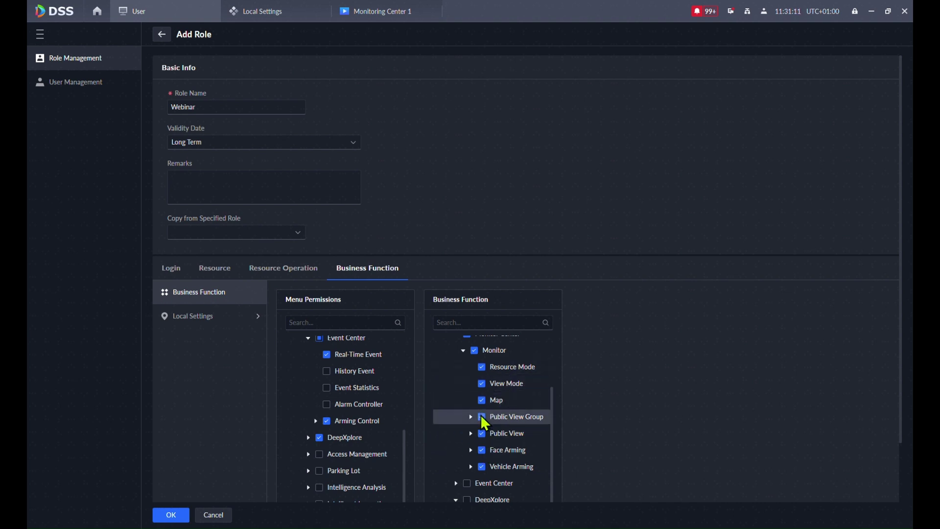
scroll(452, 431, down, 3)
- Enable Real-Time Event with Clear Alarms and the Arming Control business functions
click(455, 405)
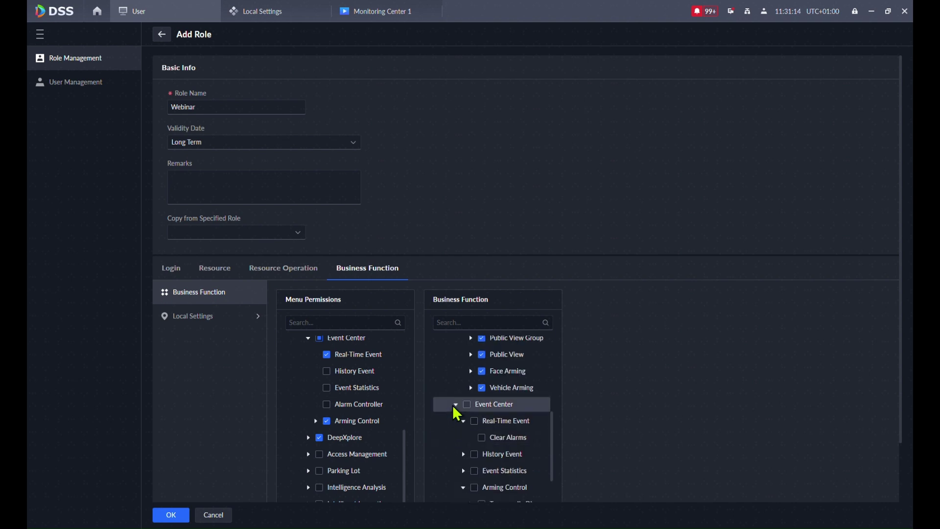
click(473, 422)
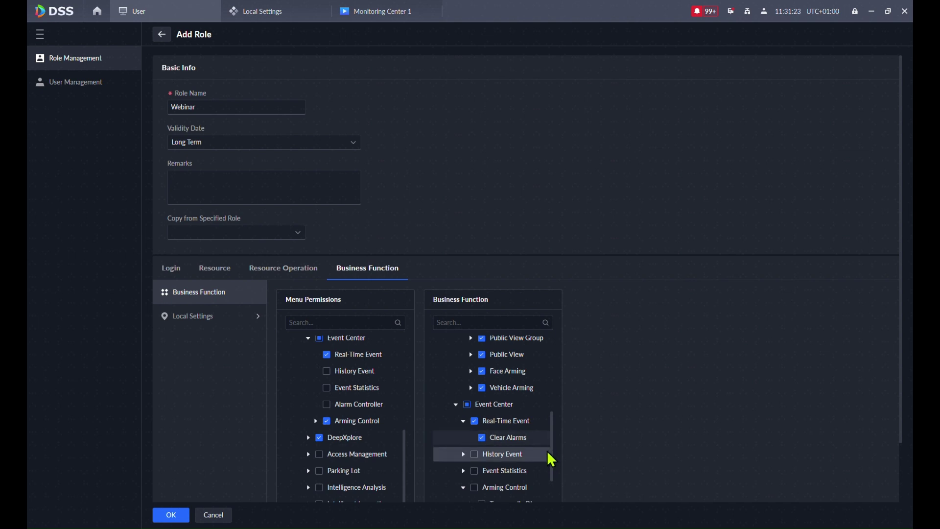
click(475, 487)
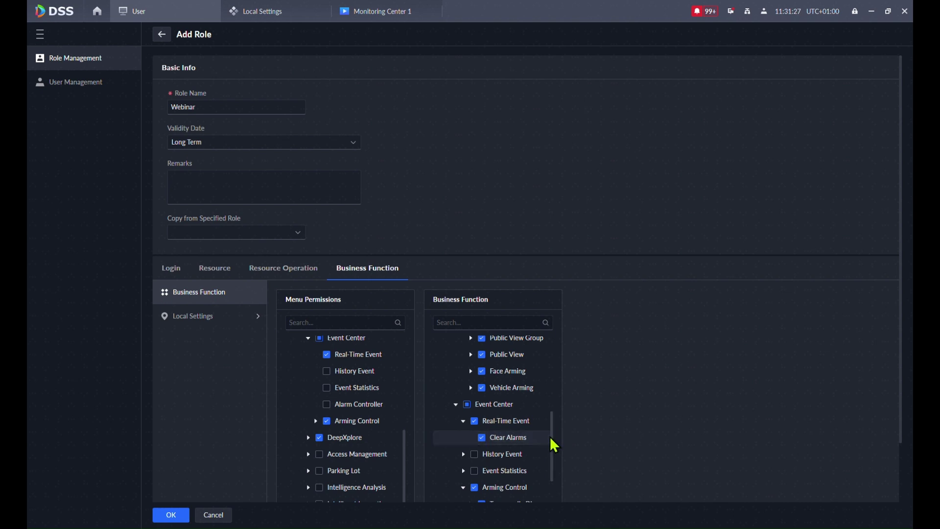
scroll(550, 433, down, 3)
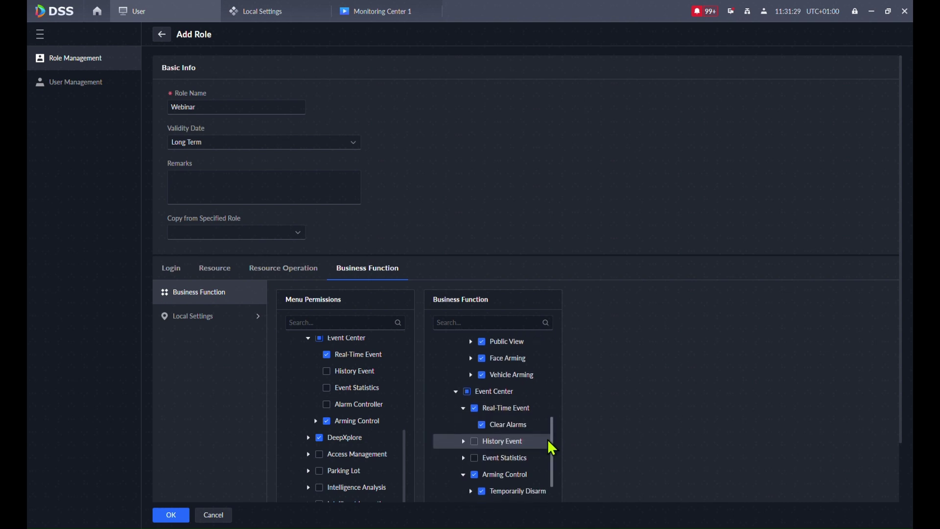
scroll(557, 465, down, 1)
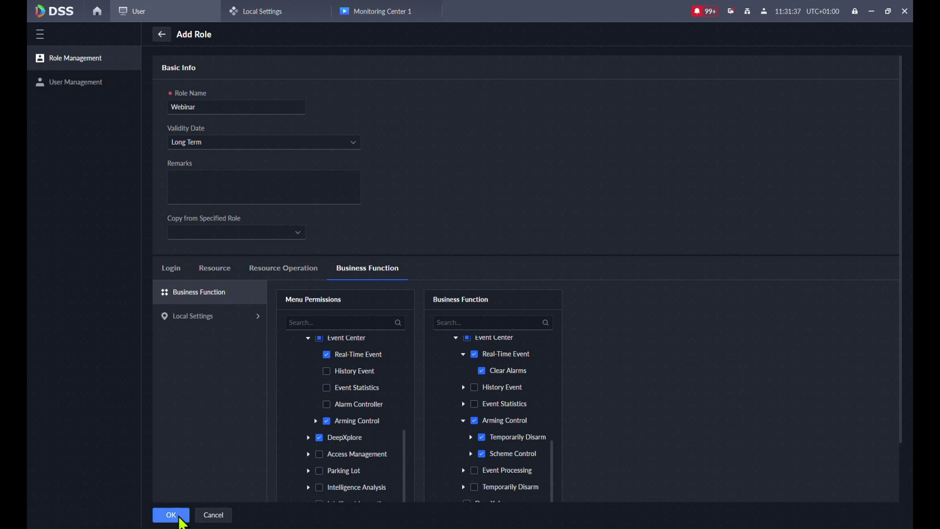
- Save the Webinar role and start adding a new user from the user list
click(171, 515)
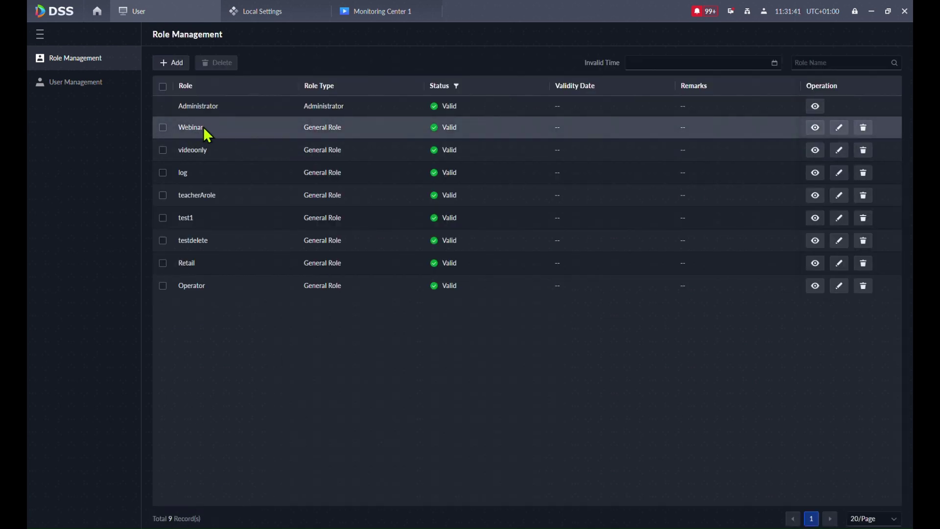
click(65, 82)
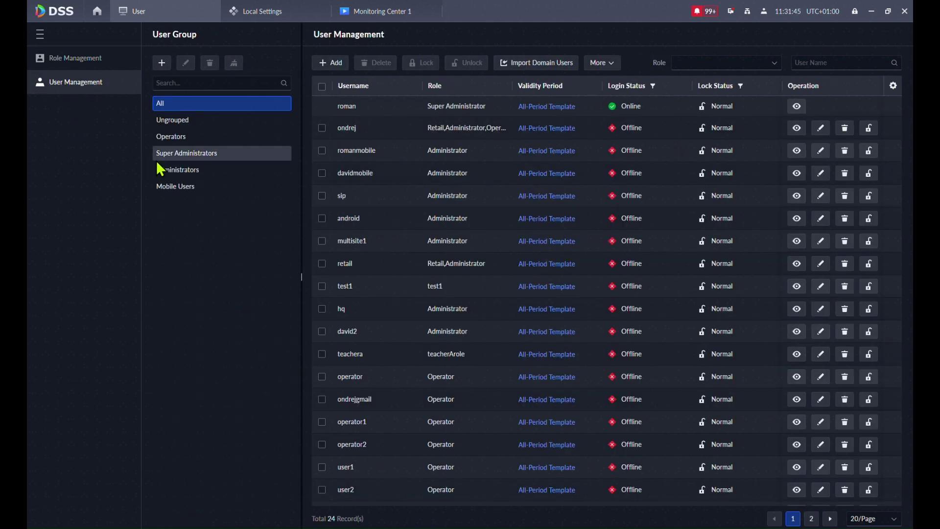
click(326, 62)
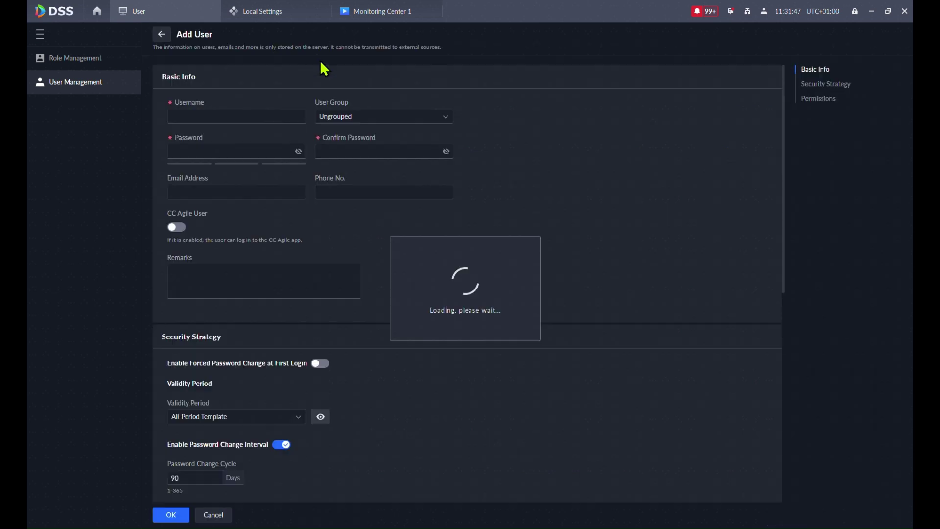
- Enter the new user's username, password, password confirmation and e-mail address
click(179, 118)
text(we)
text(imar5)
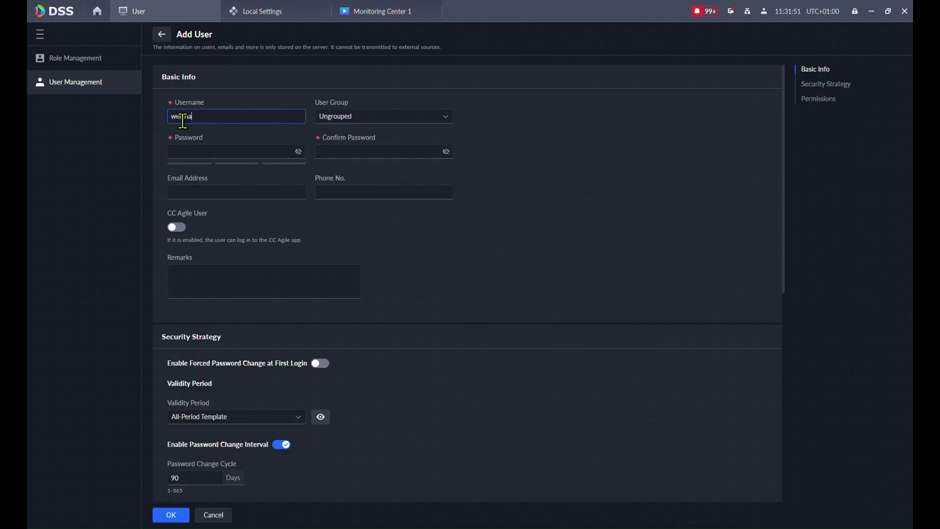
click(179, 150)
text(webinar5)
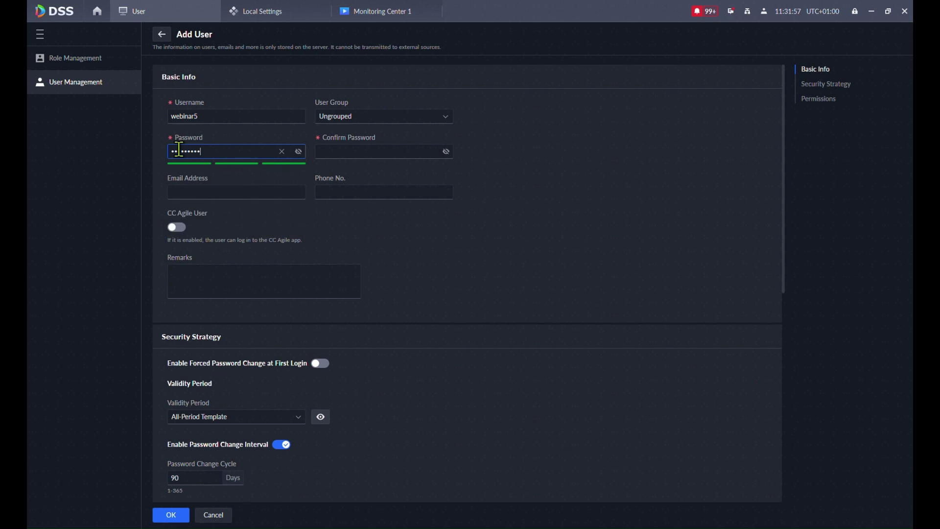
click(325, 145)
text(we)
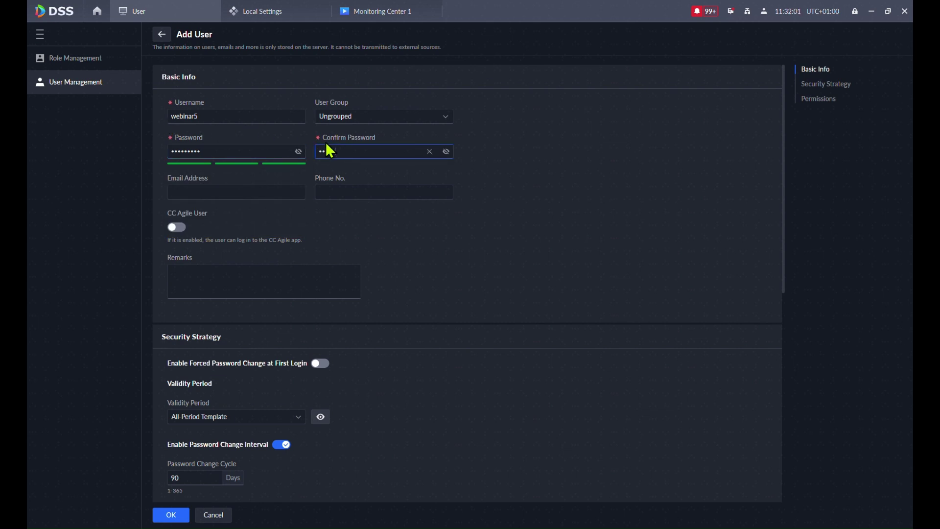
text(binar5)
click(363, 168)
click(208, 192)
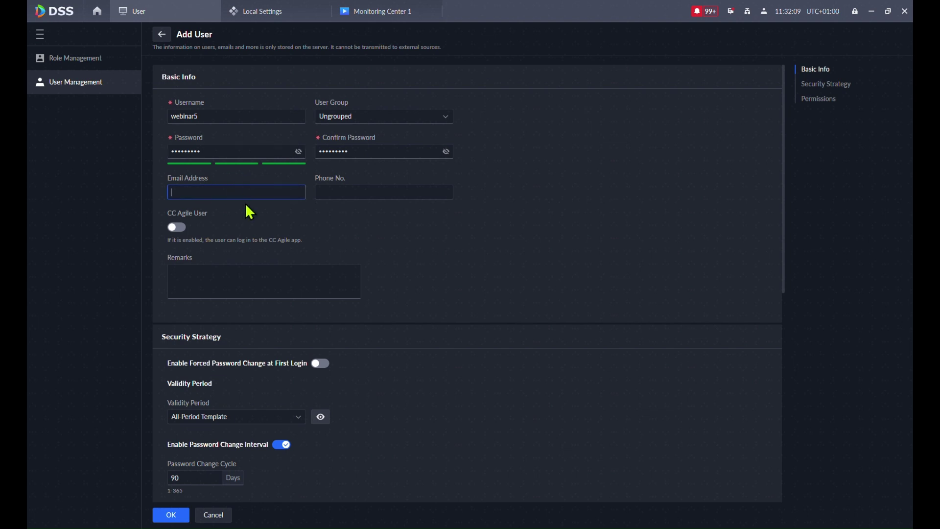
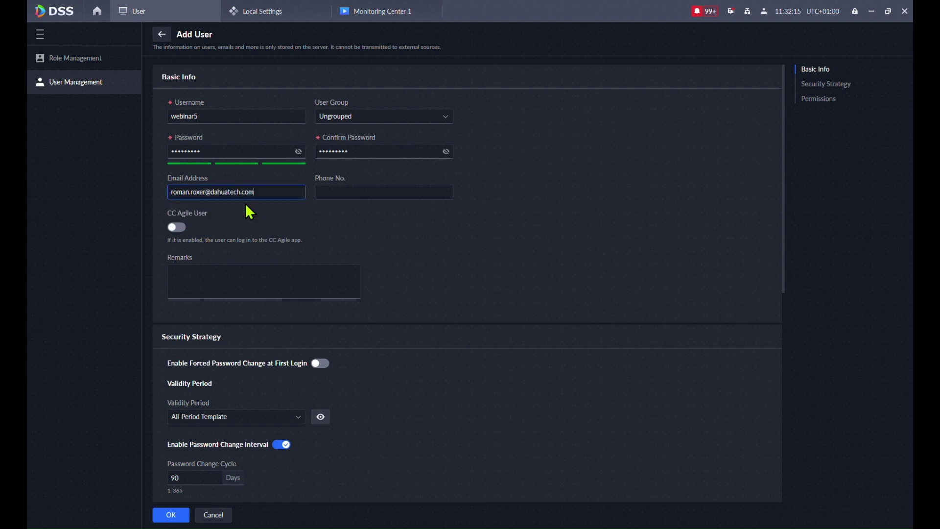
- Turn off the password change interval and leave password expiry disabled
scroll(404, 233, down, 2)
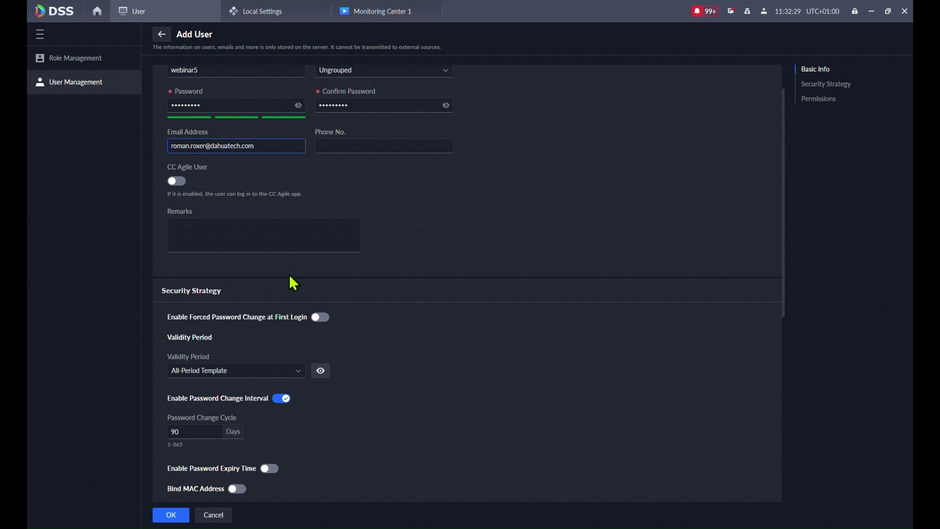
scroll(288, 277, down, 2)
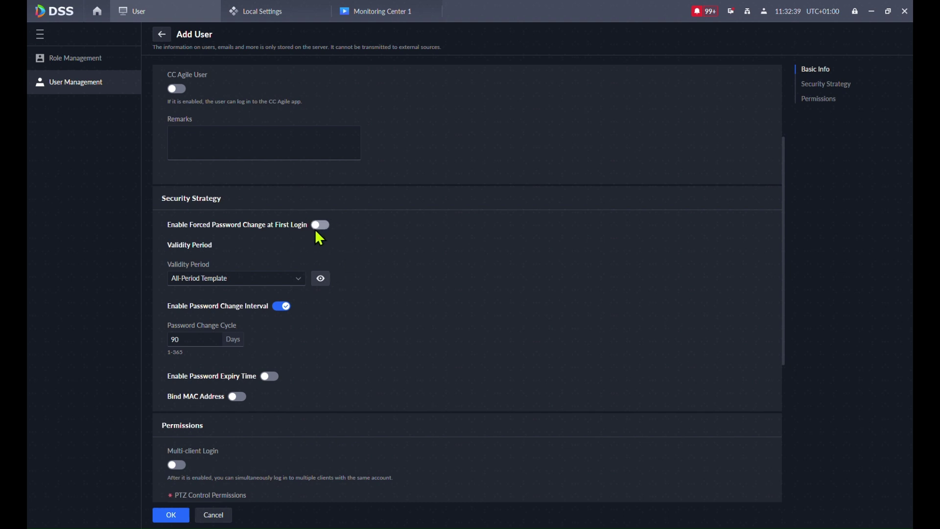
scroll(343, 257, down, 2)
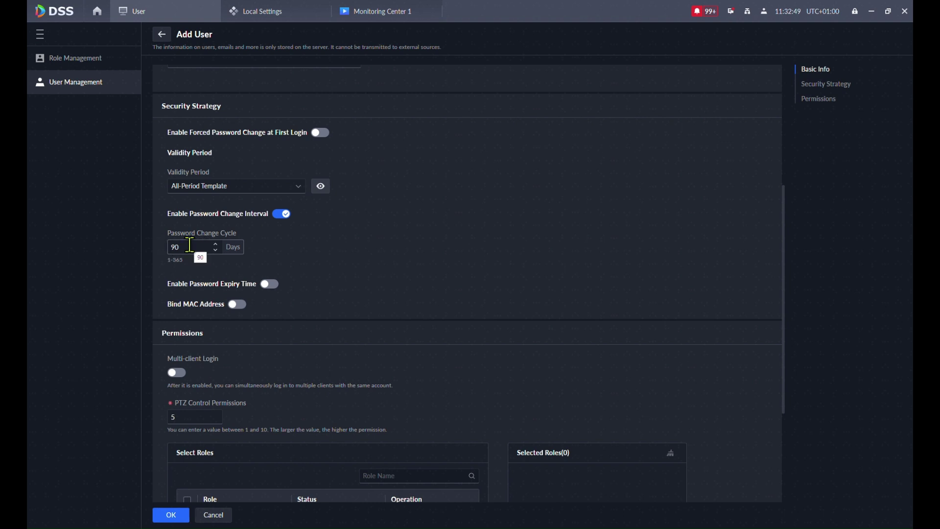
click(282, 214)
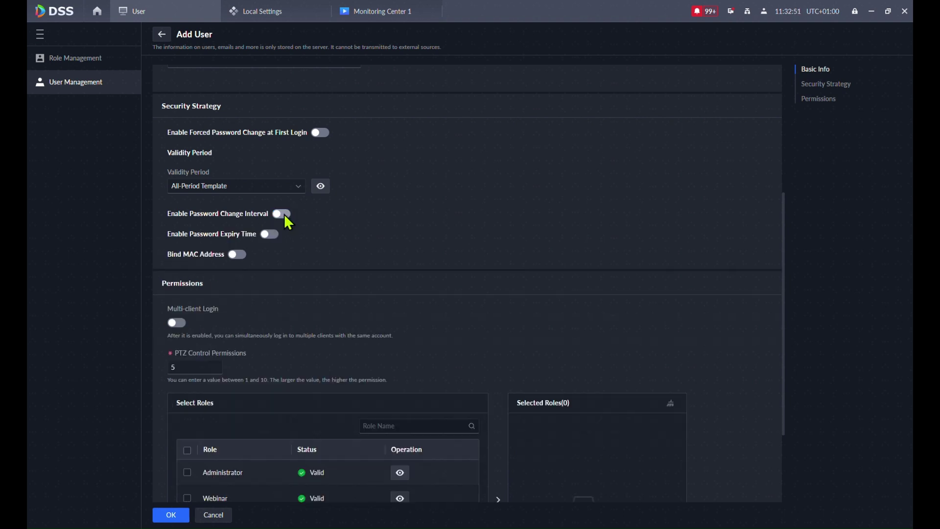
click(269, 235)
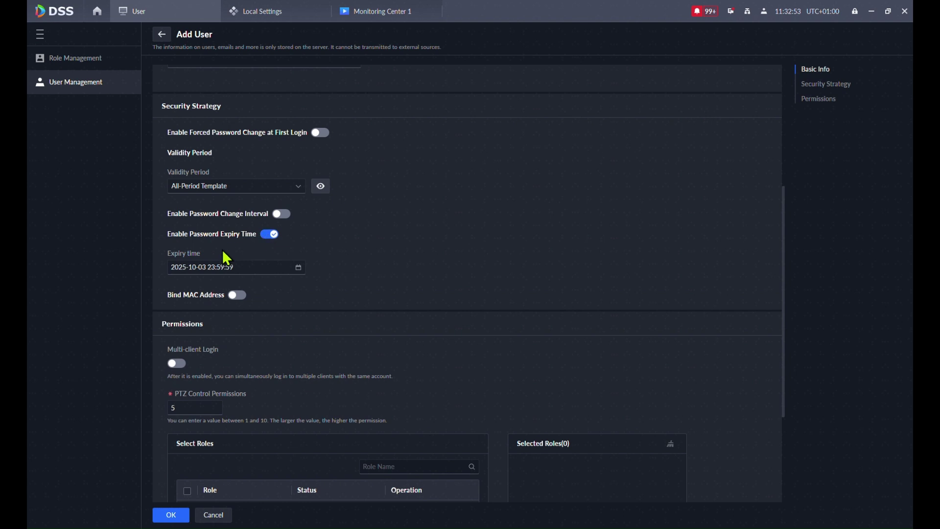
click(271, 235)
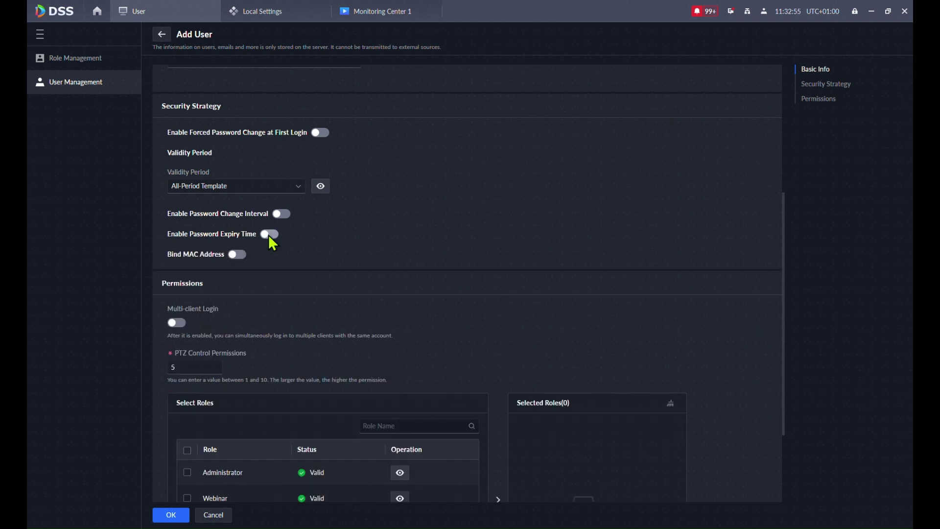
- Try MAC address binding with an empty entry, then switch binding back off
click(237, 254)
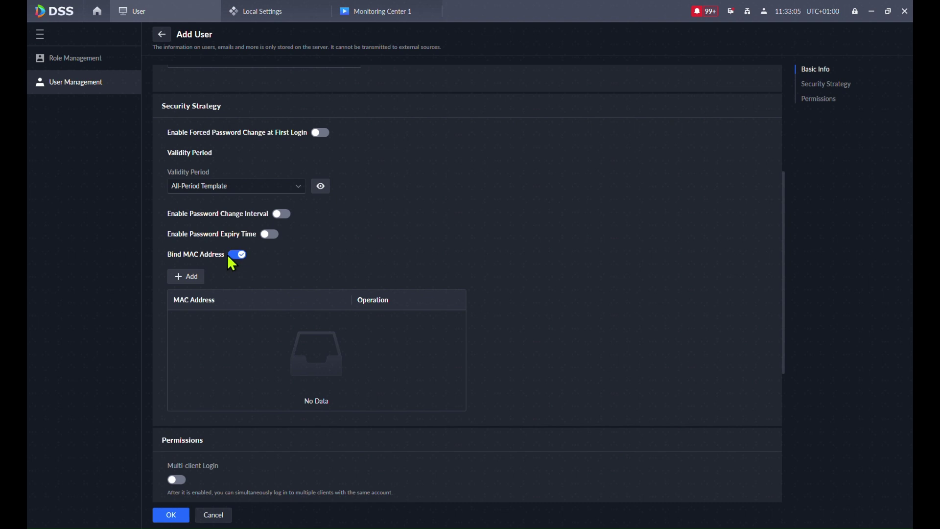
click(197, 282)
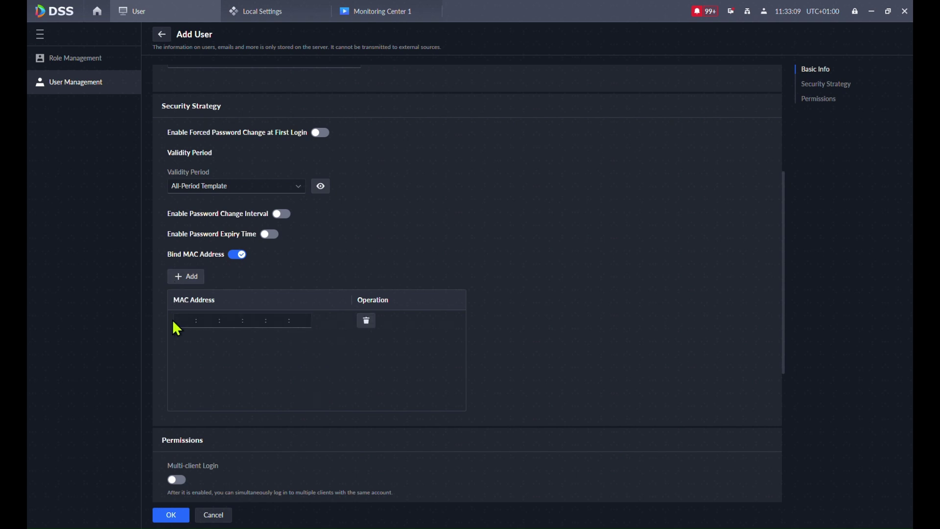
click(239, 254)
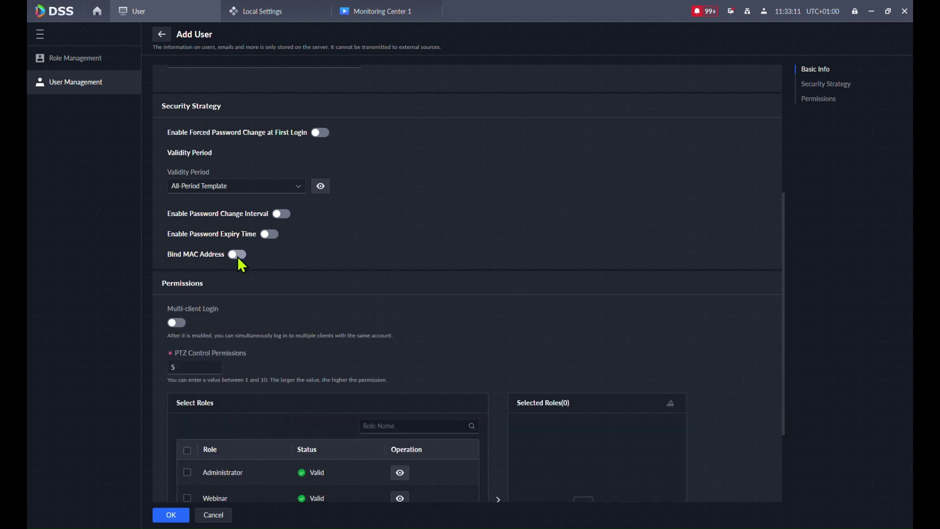
scroll(304, 297, down, 3)
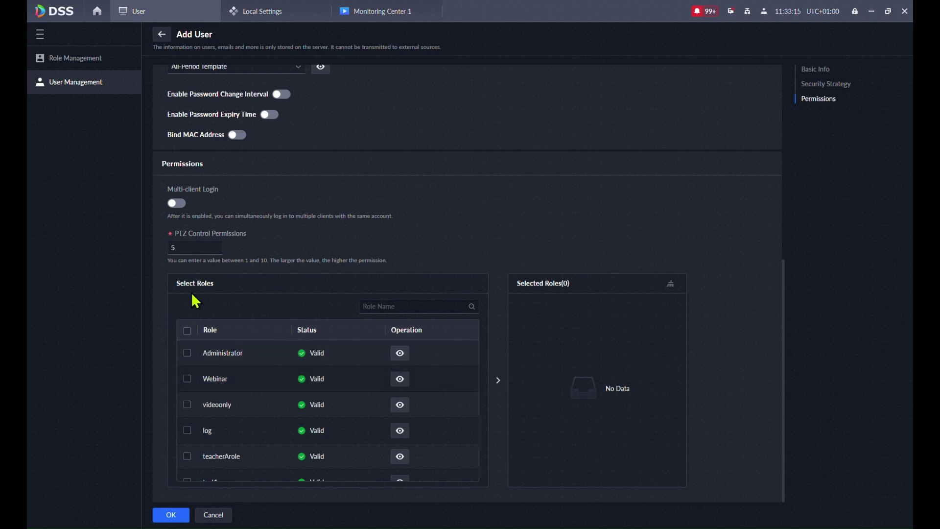
- Tick the Webinar role for the new user and save the account
click(178, 204)
click(187, 379)
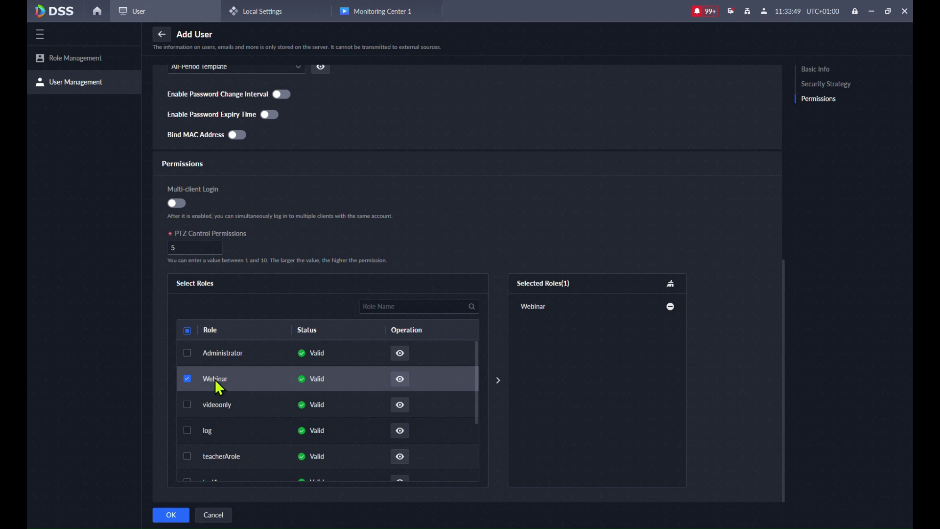
click(171, 515)
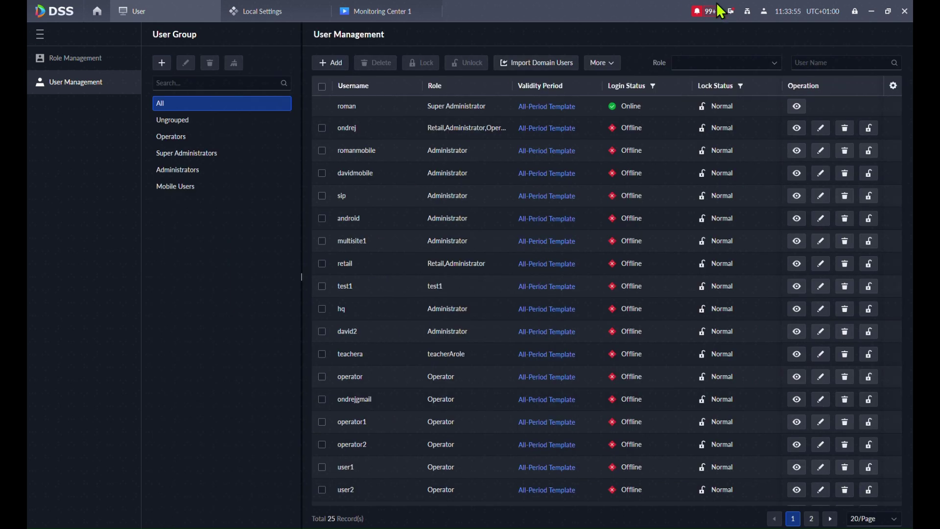
- Log out of the admin account, sign in as the restricted user, and check its available modules
click(764, 12)
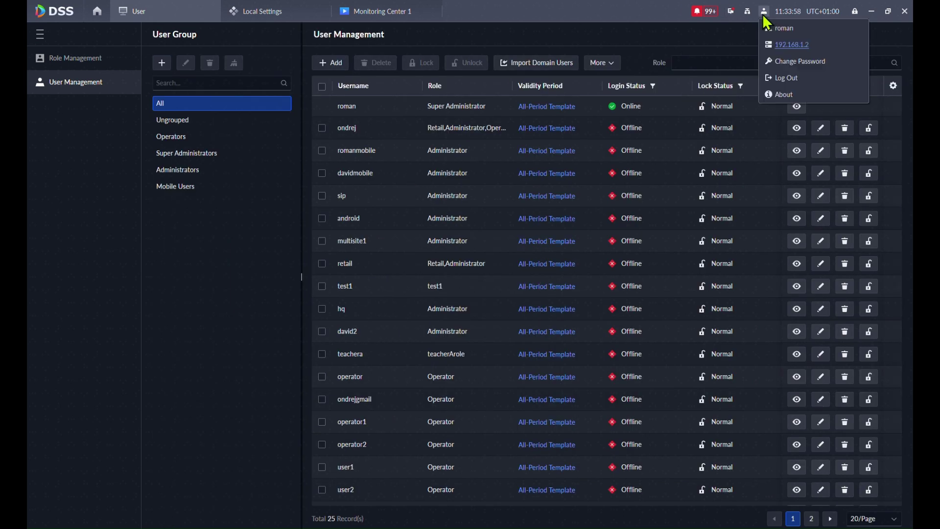
click(780, 78)
click(516, 278)
click(457, 315)
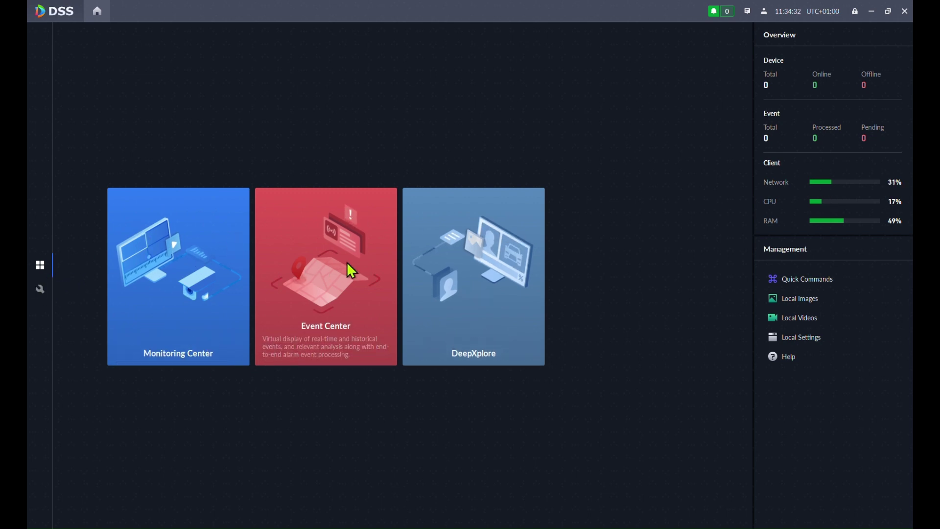
click(38, 289)
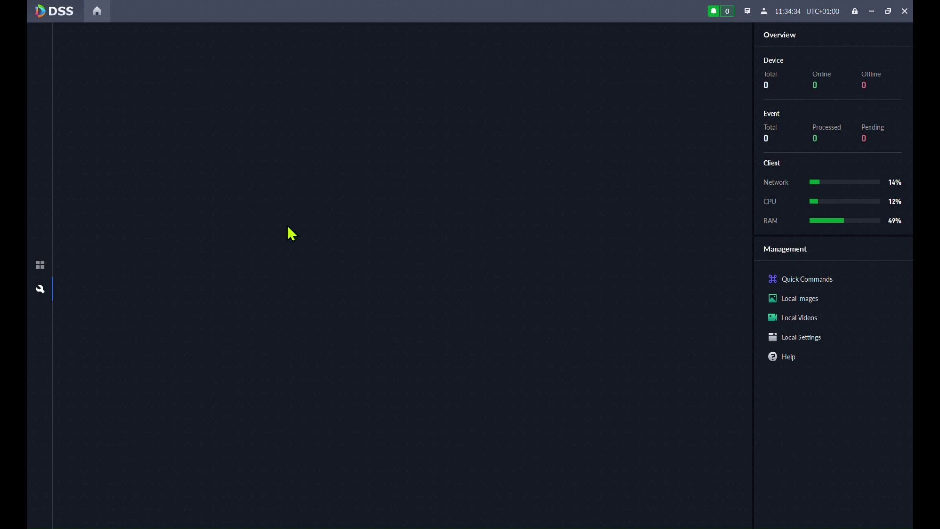
click(42, 267)
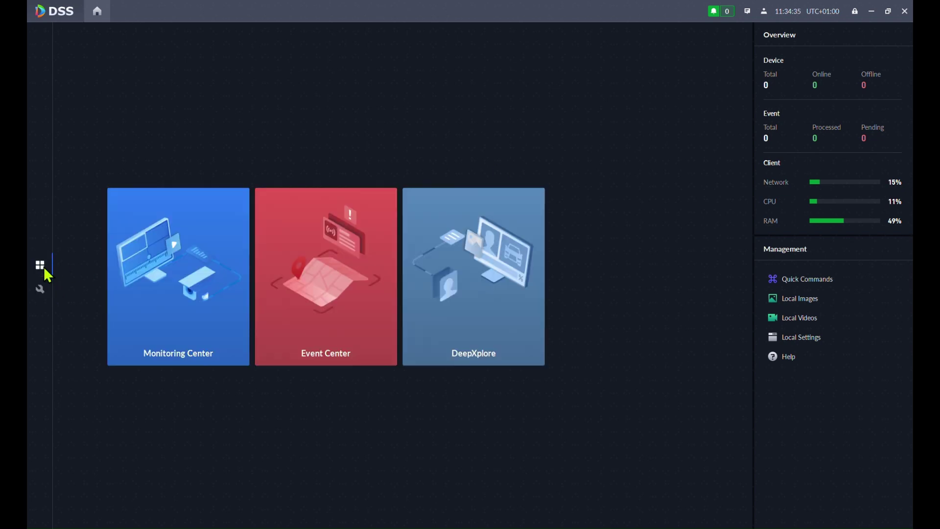
- View Trencin's Front gate camera live and in playback, then open Event Center
click(194, 254)
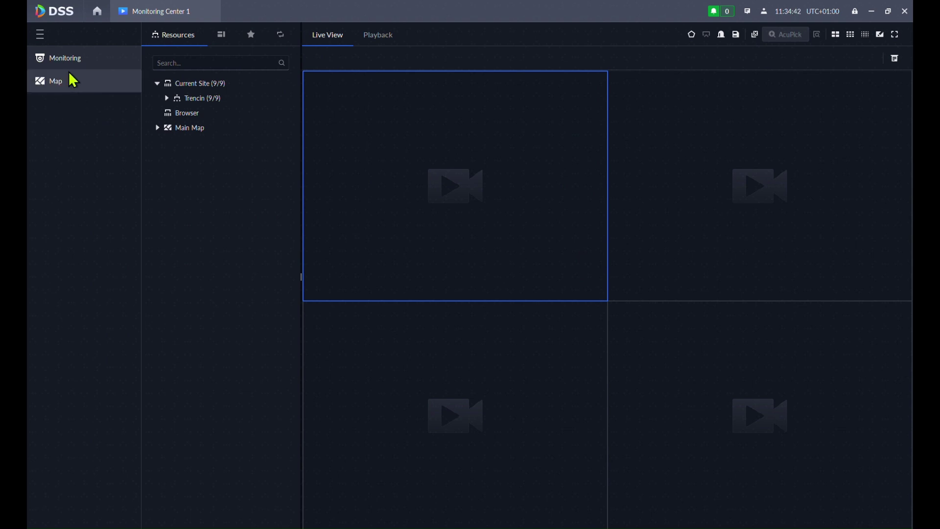
click(166, 99)
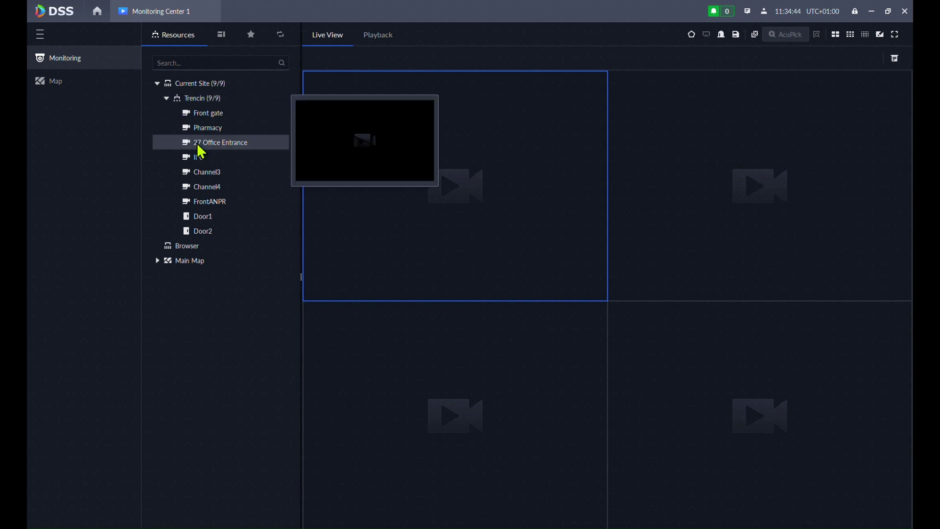
click(191, 113)
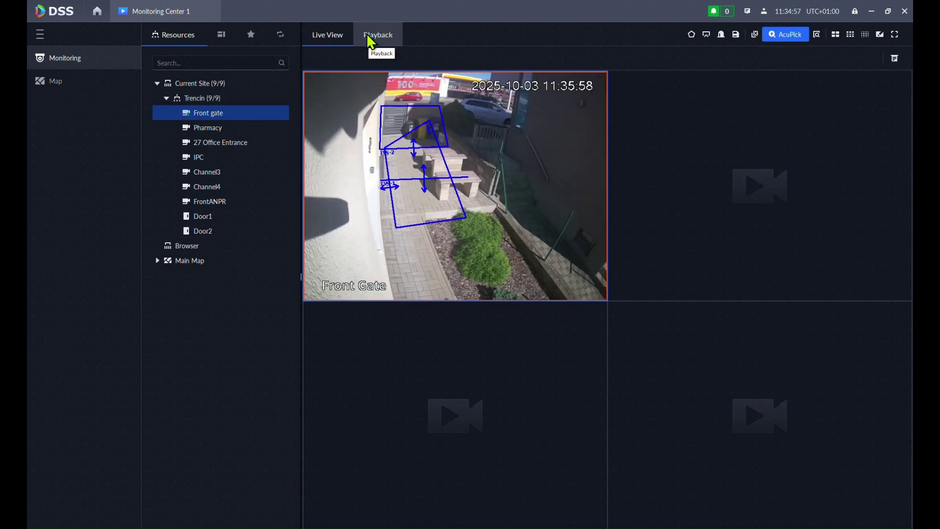
click(371, 39)
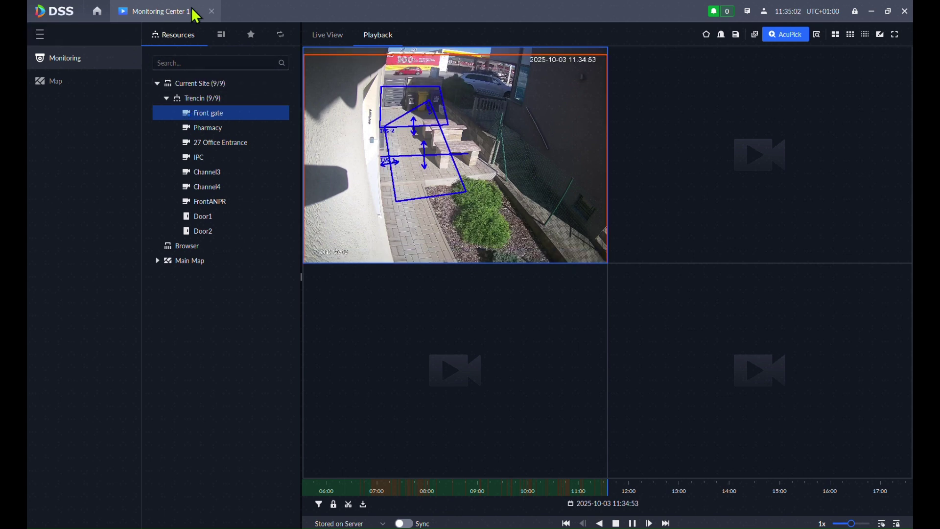
click(210, 12)
click(337, 268)
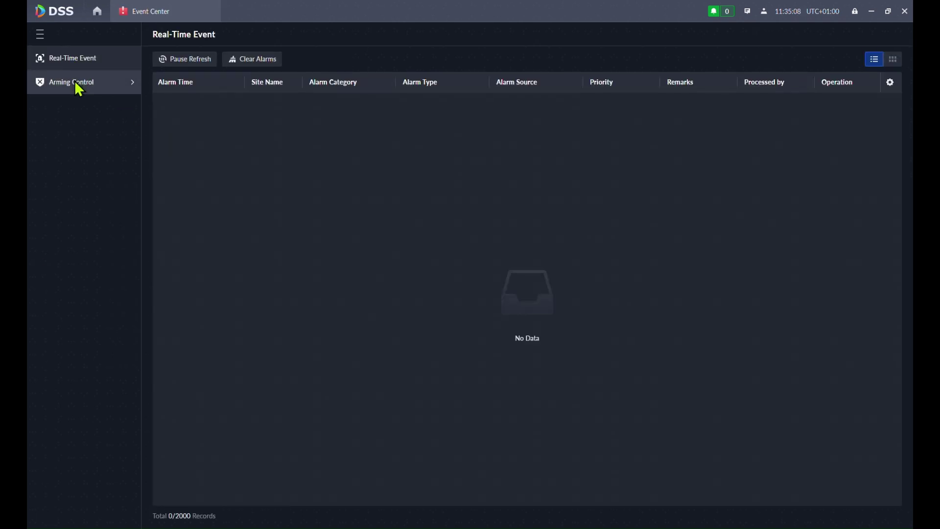
- Check Arming Control, then go home and browse DeepXplore's Target Search, Case Bank and Content Search pages
click(75, 83)
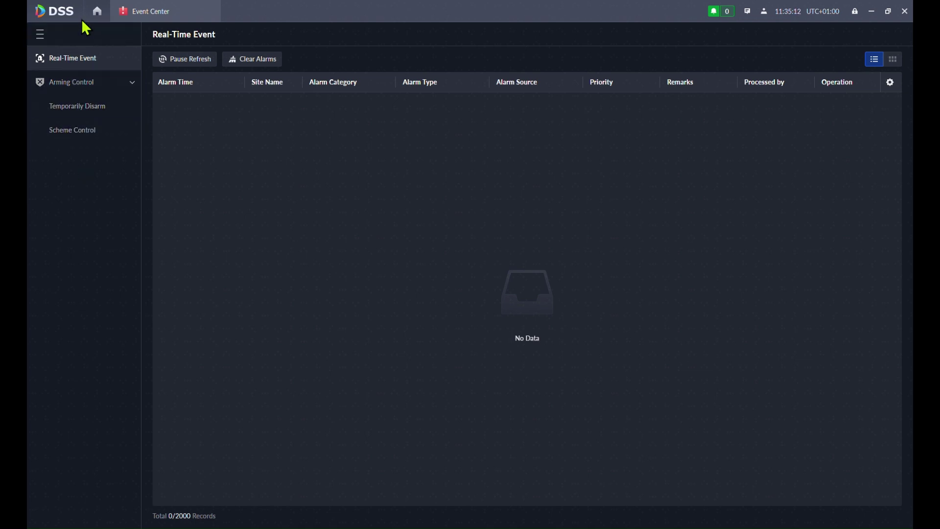
click(97, 11)
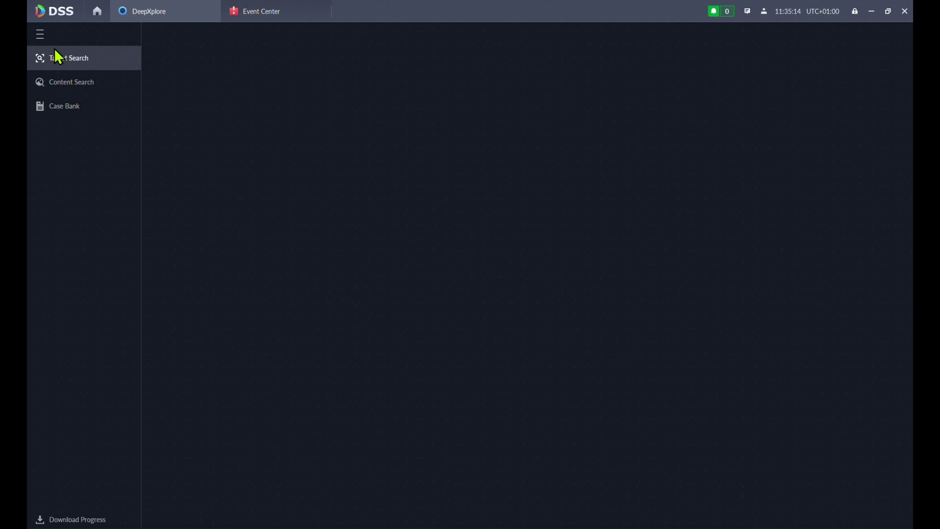
click(54, 57)
click(70, 82)
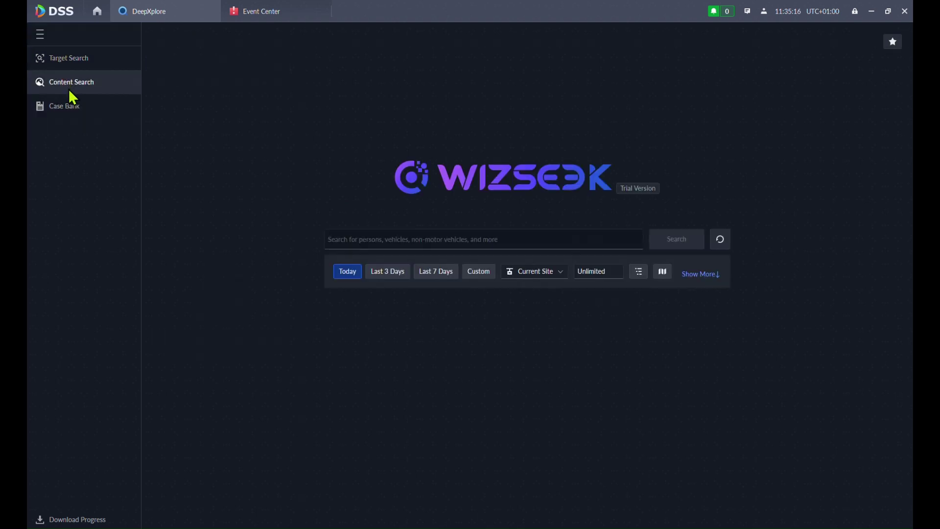
click(73, 108)
click(71, 84)
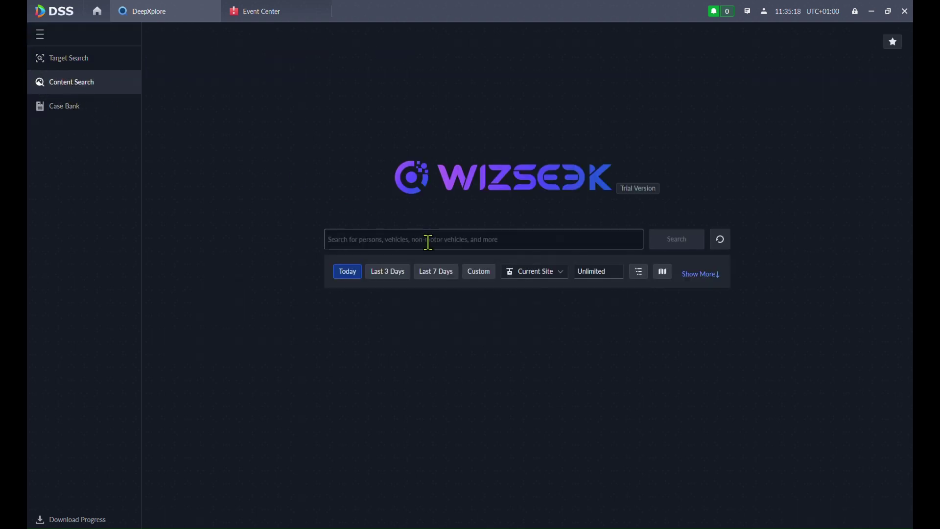